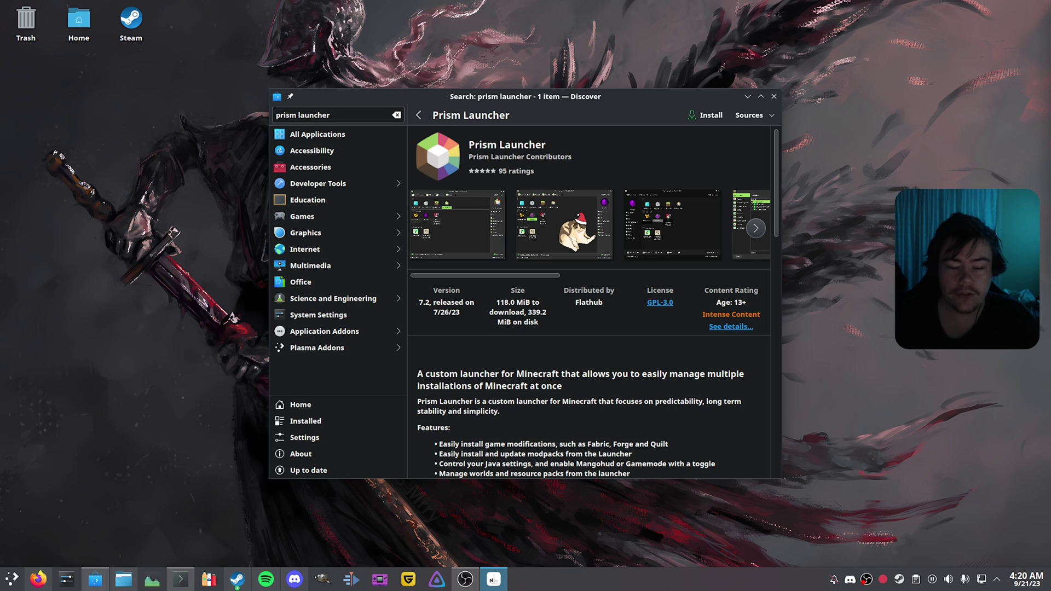
# Step: Open Discover's software sources settings page
pyautogui.click(335, 436)
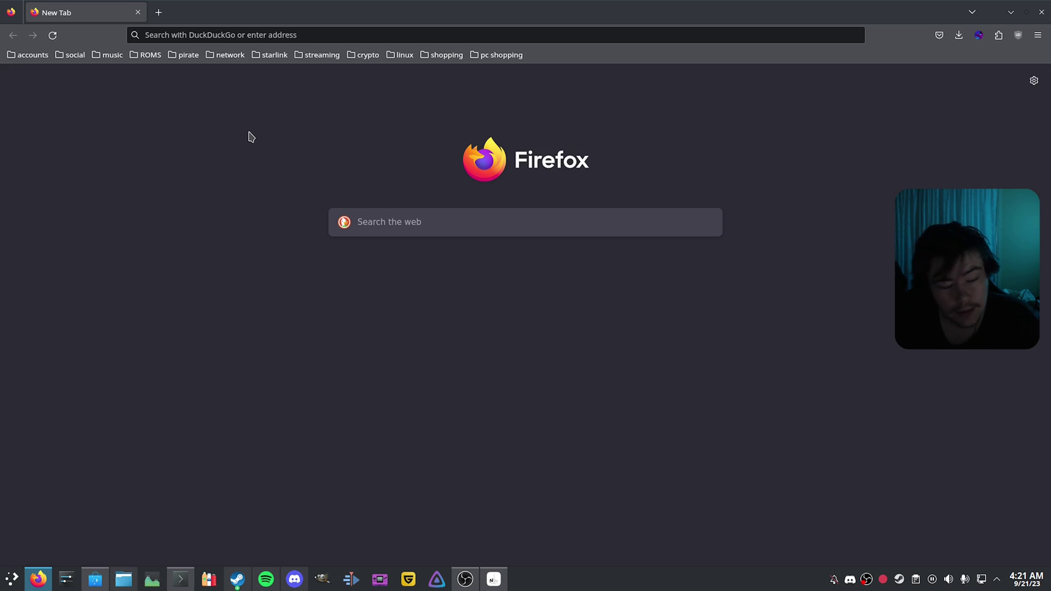
# Step: Load flathub.org and open its setup guide listing the distributions
pyautogui.click(273, 35)
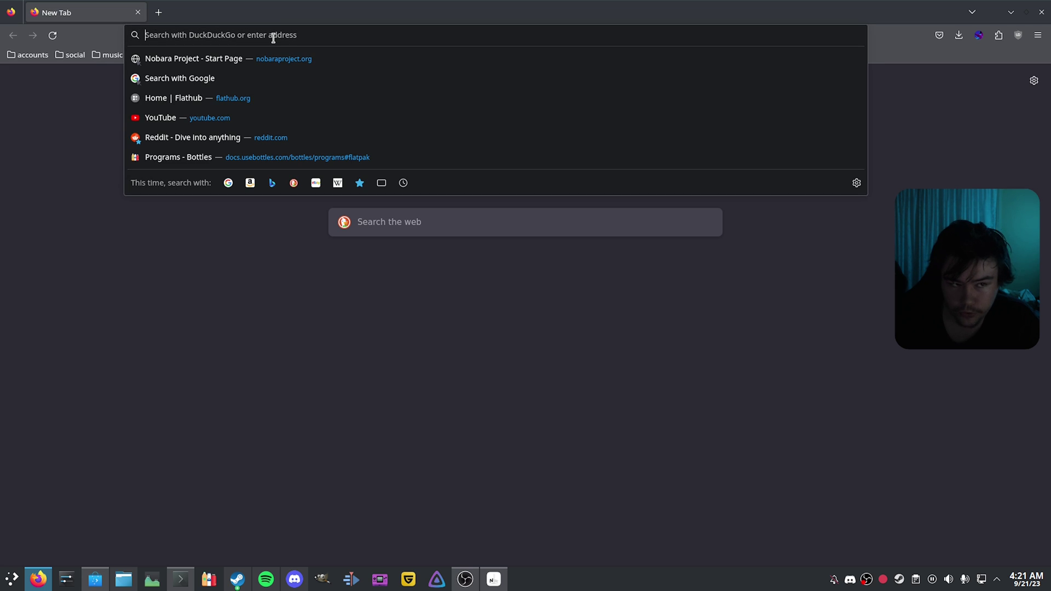
pyautogui.write('flatpak')
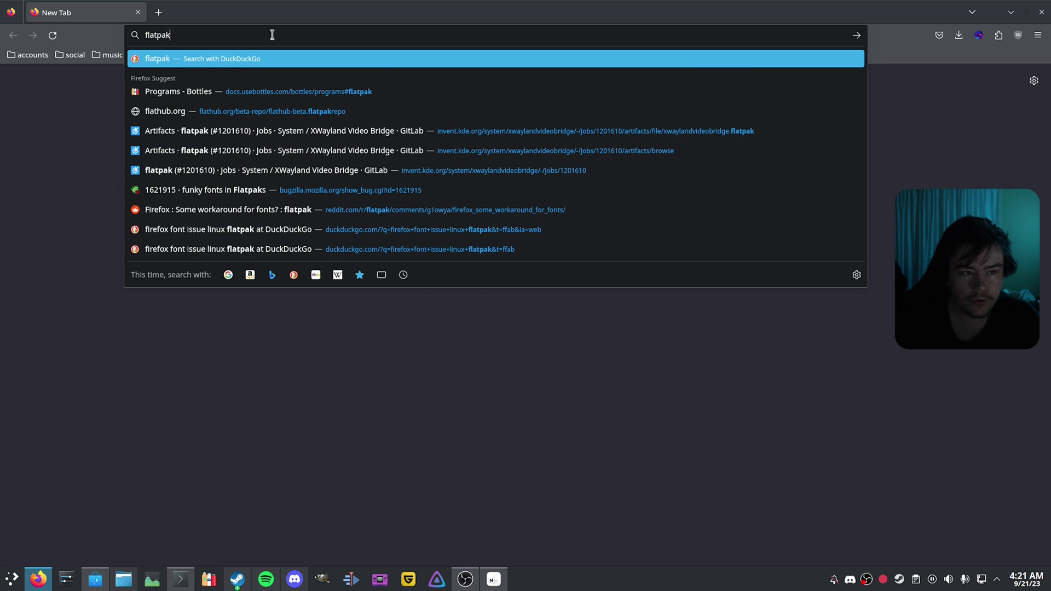
pyautogui.press('BackSpace')
pyautogui.press('BackSpace')
pyautogui.press('BackSpace')
pyautogui.press('BackSpace')
pyautogui.write('thub')
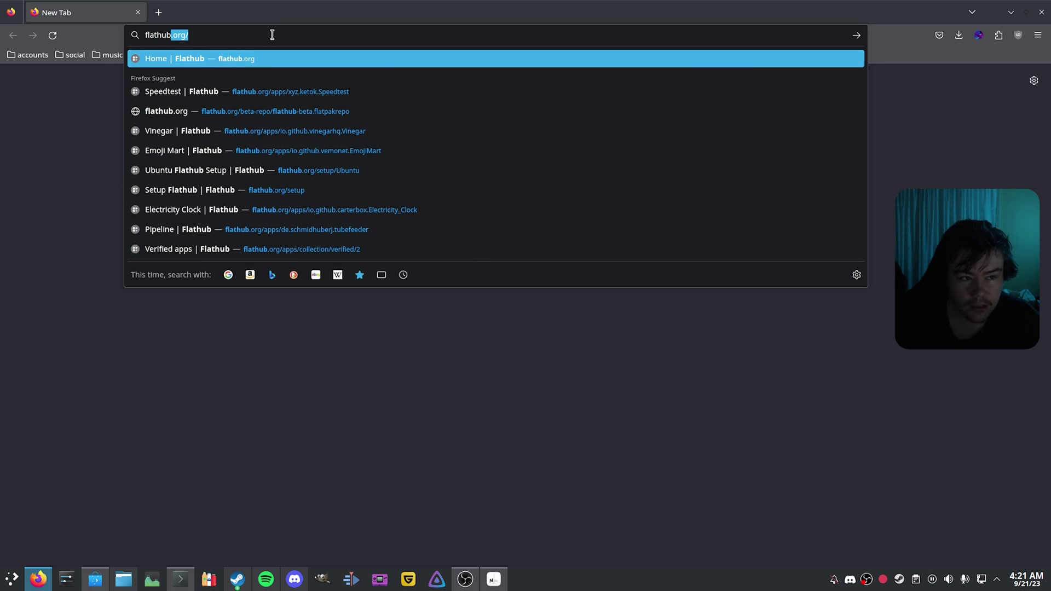
pyautogui.press('Return')
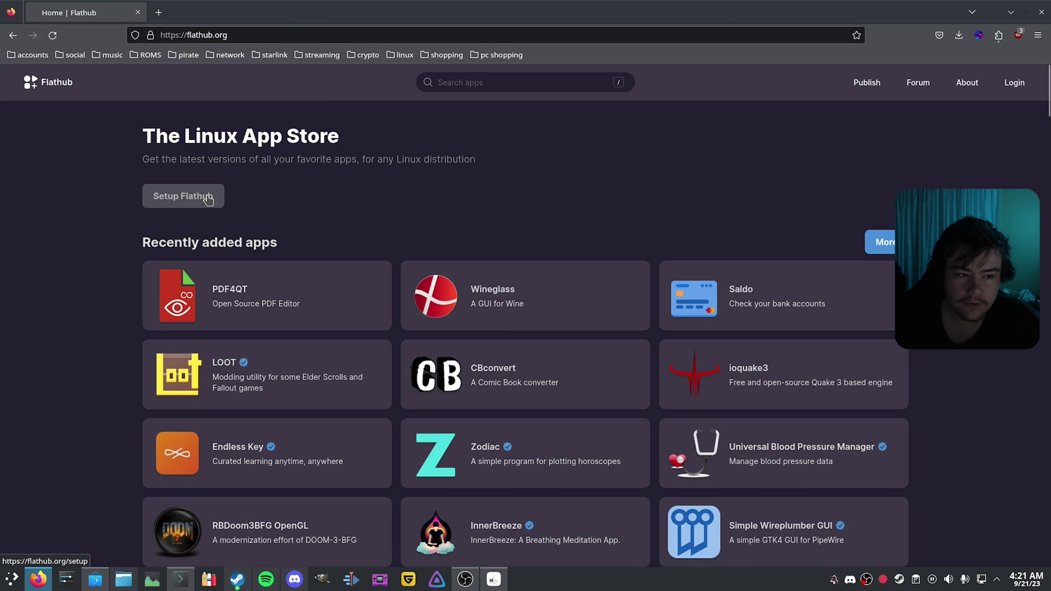
pyautogui.click(211, 197)
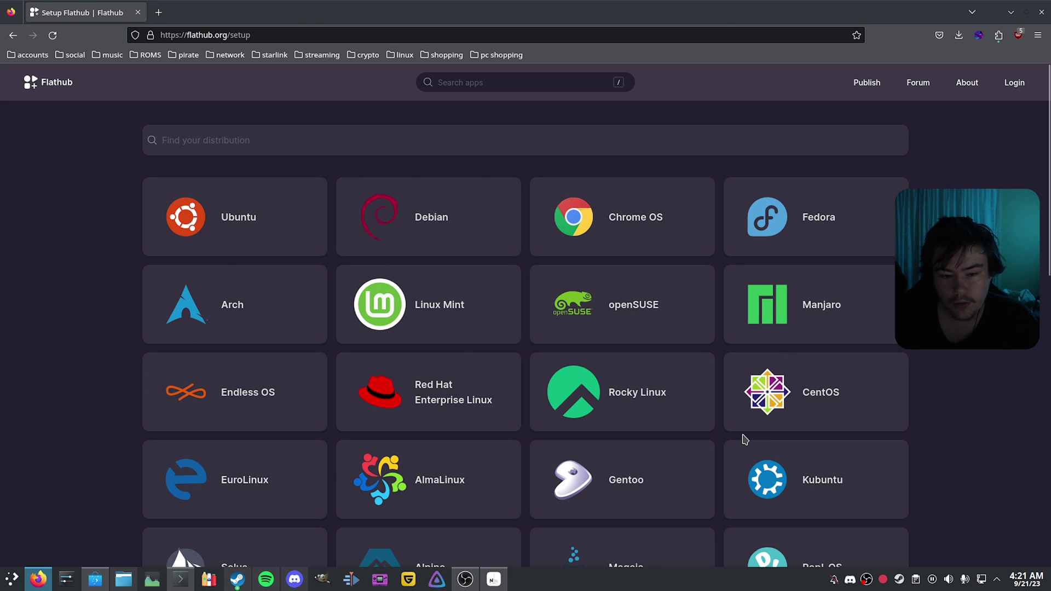
pyautogui.scroll(-2, 742, 439)
pyautogui.scroll(2, 743, 439)
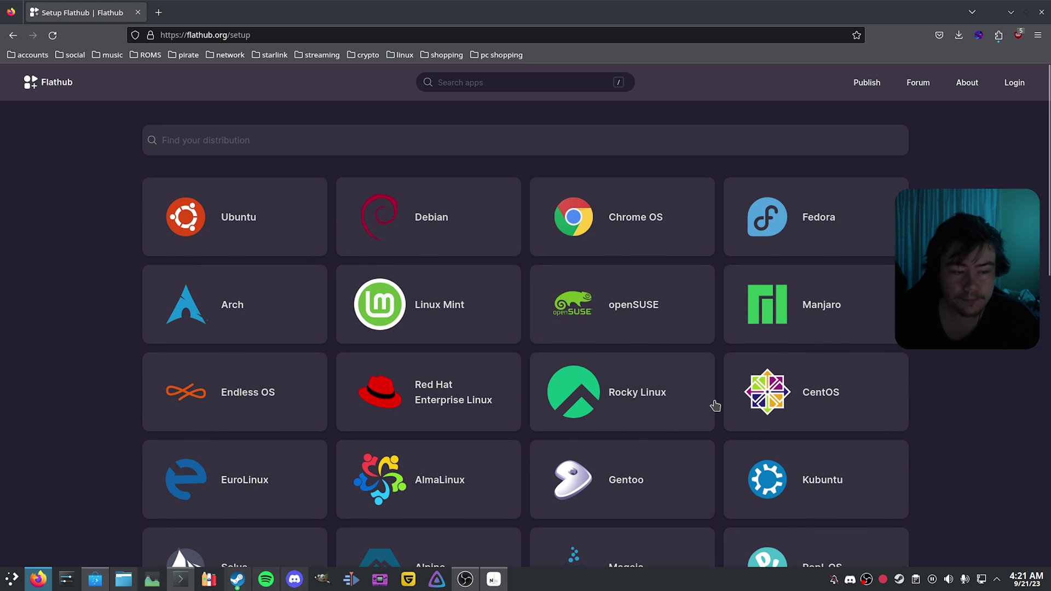
# Step: Open the openSUSE setup instructions and select the flatpak remote-add command
pyautogui.click(623, 318)
pyautogui.moveTo(557, 387); pyautogui.dragTo(412, 387)
pyautogui.click(468, 338)
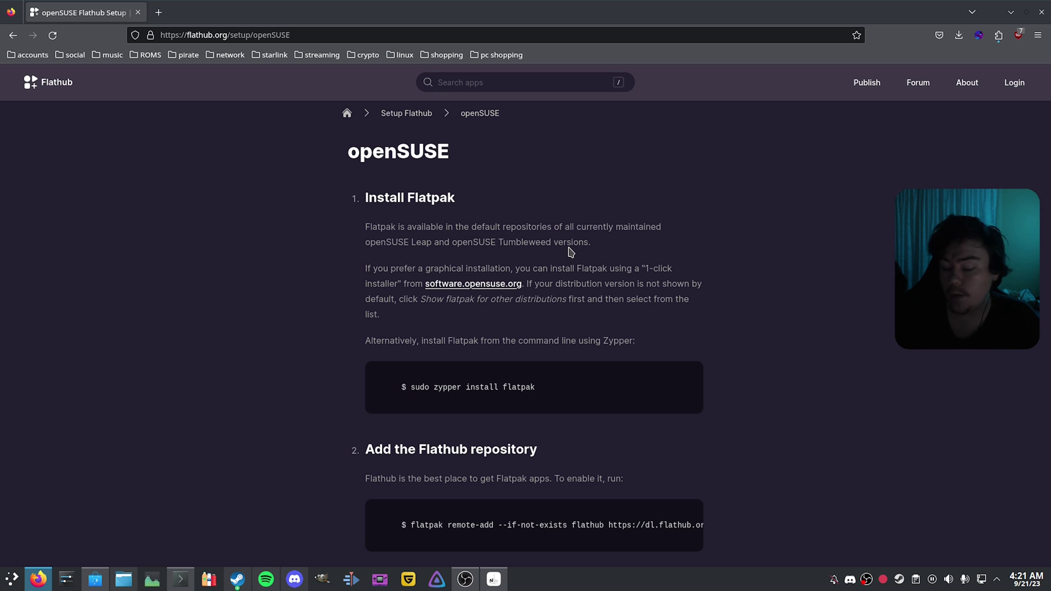
pyautogui.scroll(-3, 657, 273)
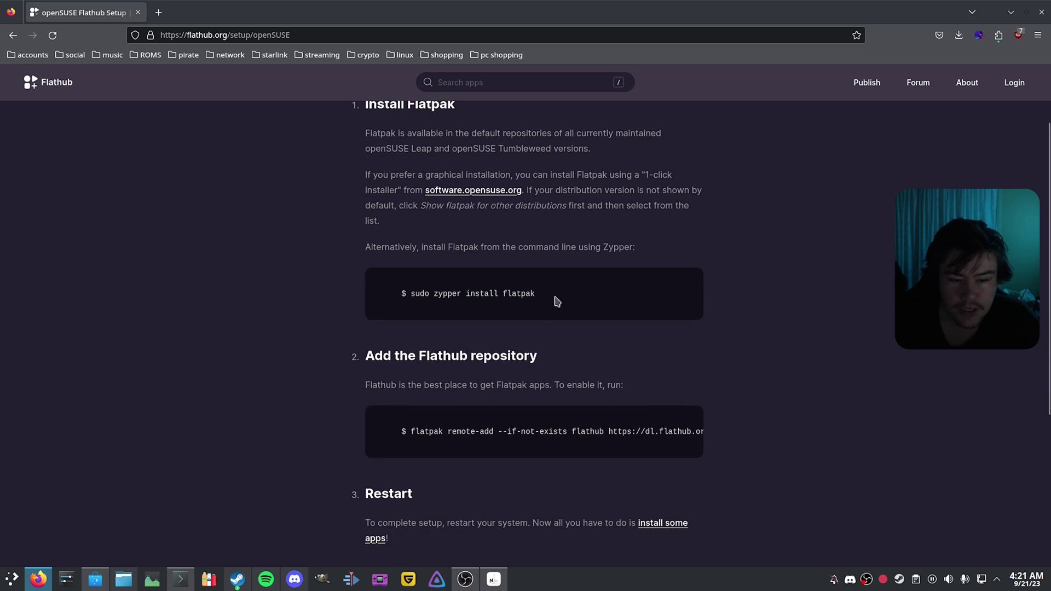
pyautogui.moveTo(556, 296); pyautogui.dragTo(412, 296)
pyautogui.click(638, 308)
pyautogui.scroll(-5, 656, 301)
pyautogui.moveTo(411, 244); pyautogui.dragTo(708, 245)
pyautogui.scroll(9, 809, 277)
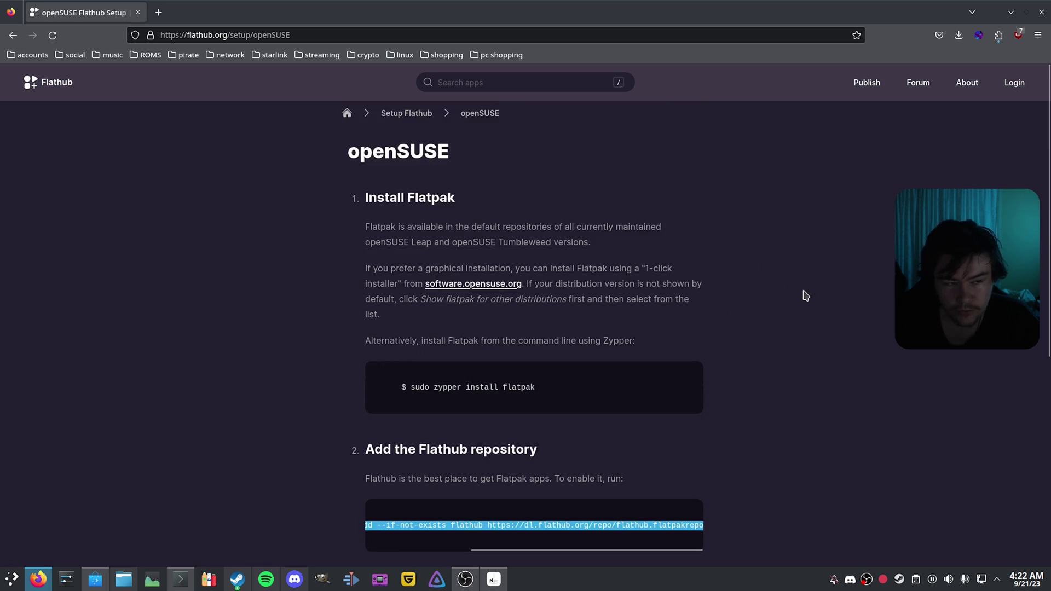
# Step: Switch to the Ubuntu setup guide and select the apt install flatpak and PPA commands
pyautogui.click(13, 35)
pyautogui.click(288, 242)
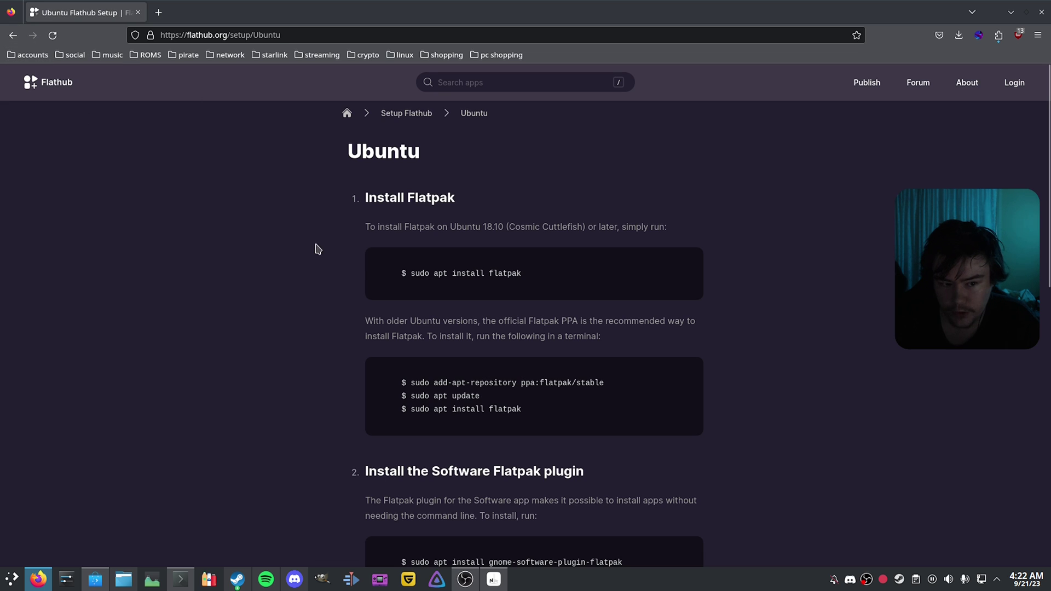
pyautogui.moveTo(412, 273); pyautogui.dragTo(647, 281)
pyautogui.click(805, 256)
pyautogui.scroll(-3, 827, 301)
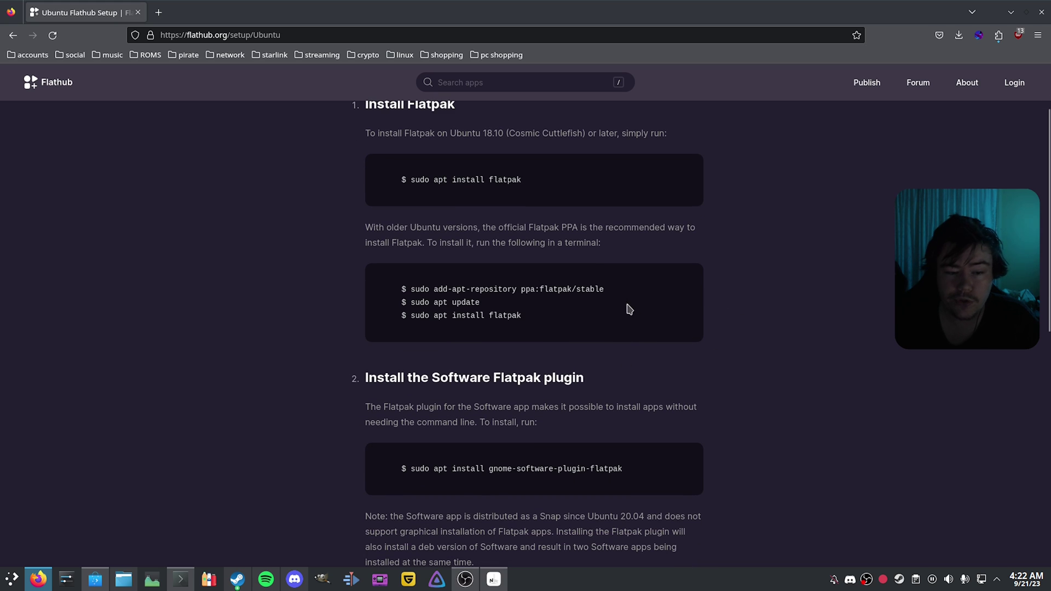
pyautogui.moveTo(604, 289); pyautogui.dragTo(577, 321)
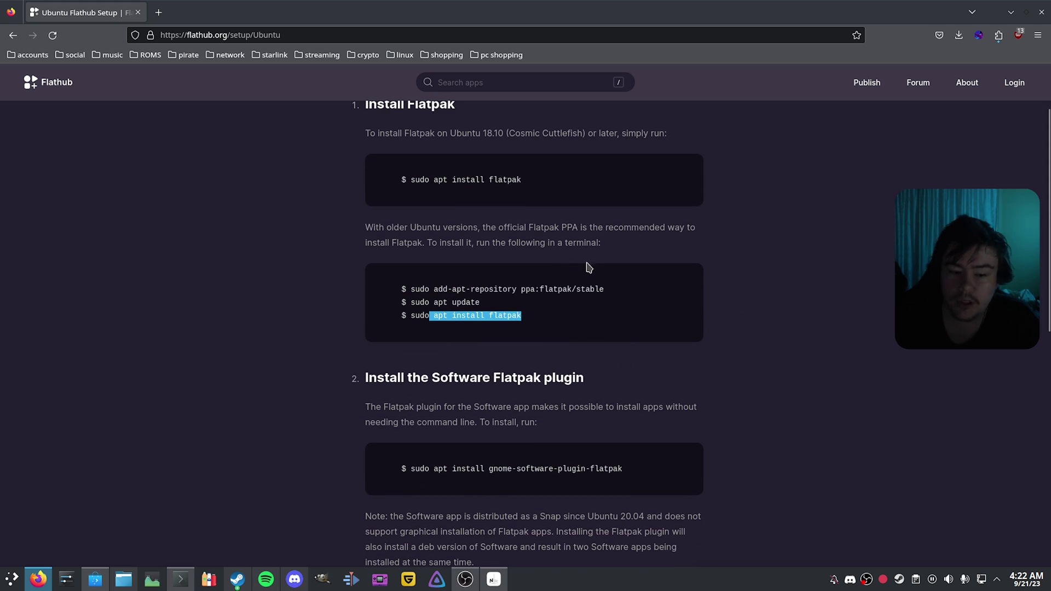
pyautogui.click(820, 339)
# Step: Scroll through the plugin step to the flatpak remote-add command and the Restart step
pyautogui.scroll(-3, 775, 370)
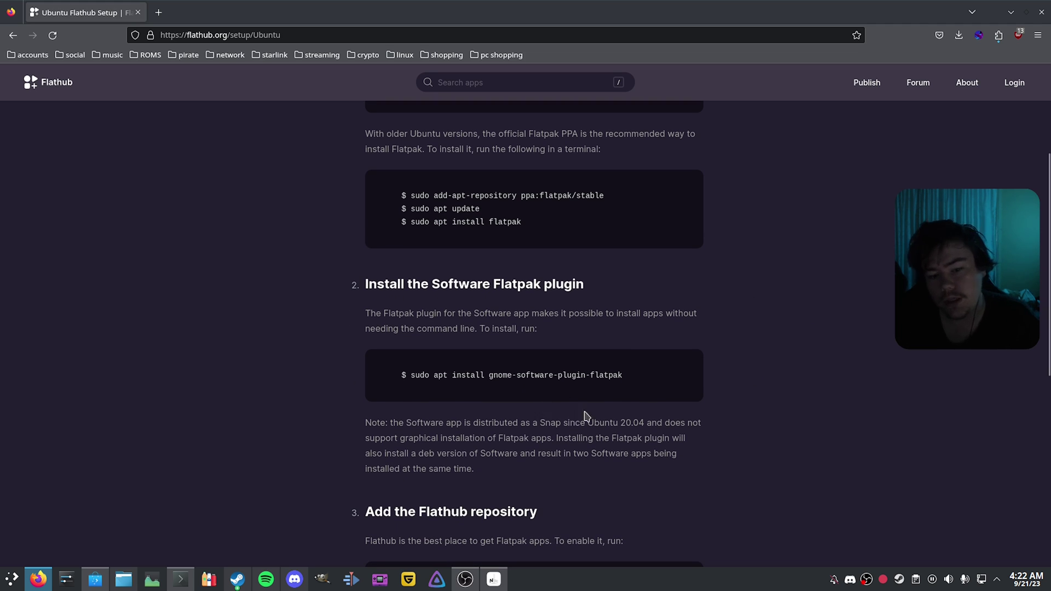
pyautogui.moveTo(619, 375); pyautogui.dragTo(554, 375)
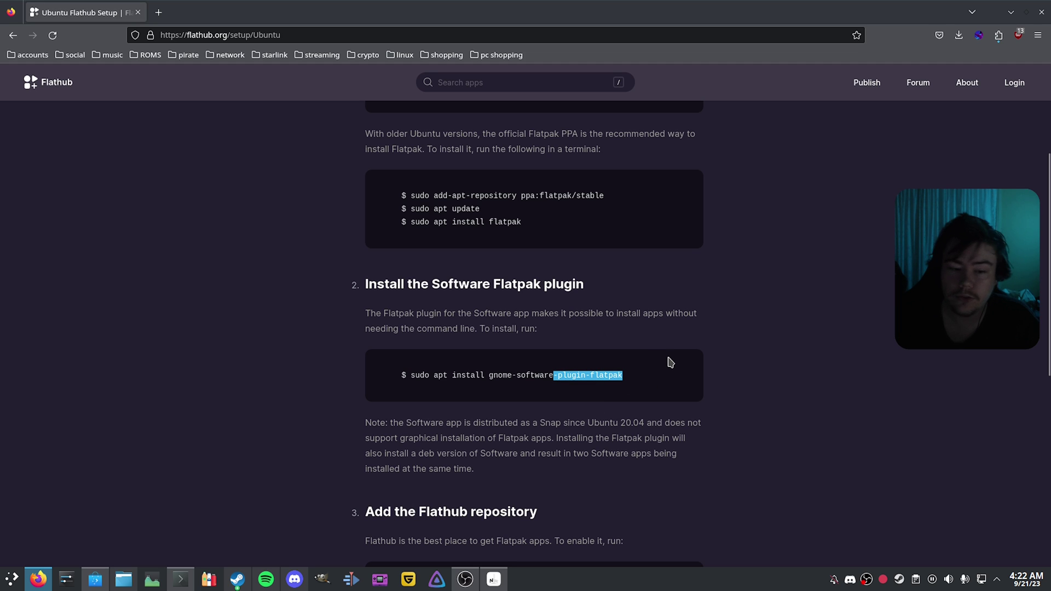
pyautogui.scroll(-3, 865, 403)
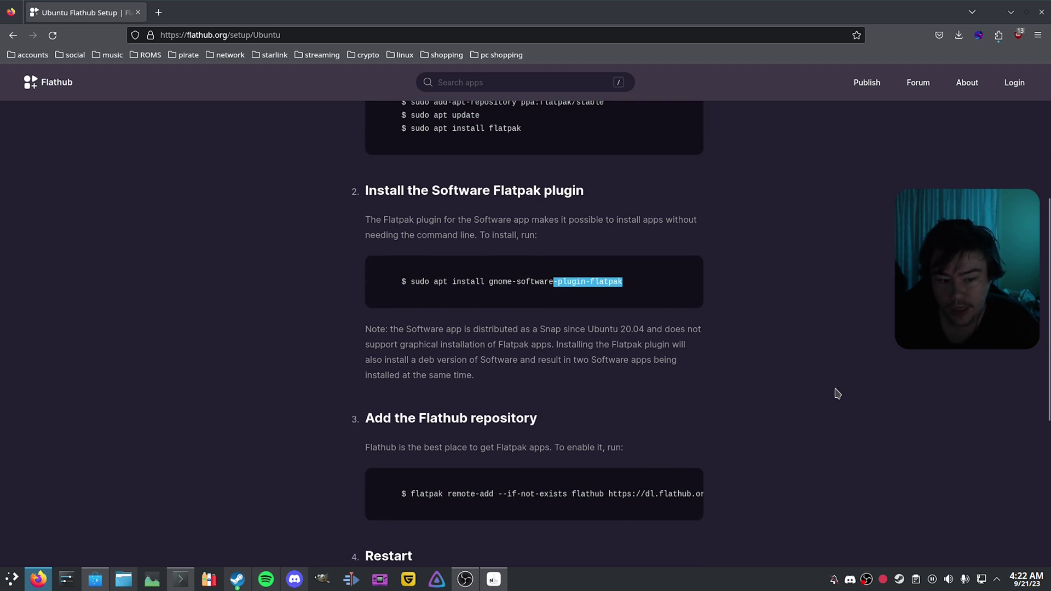
pyautogui.scroll(-5, 837, 397)
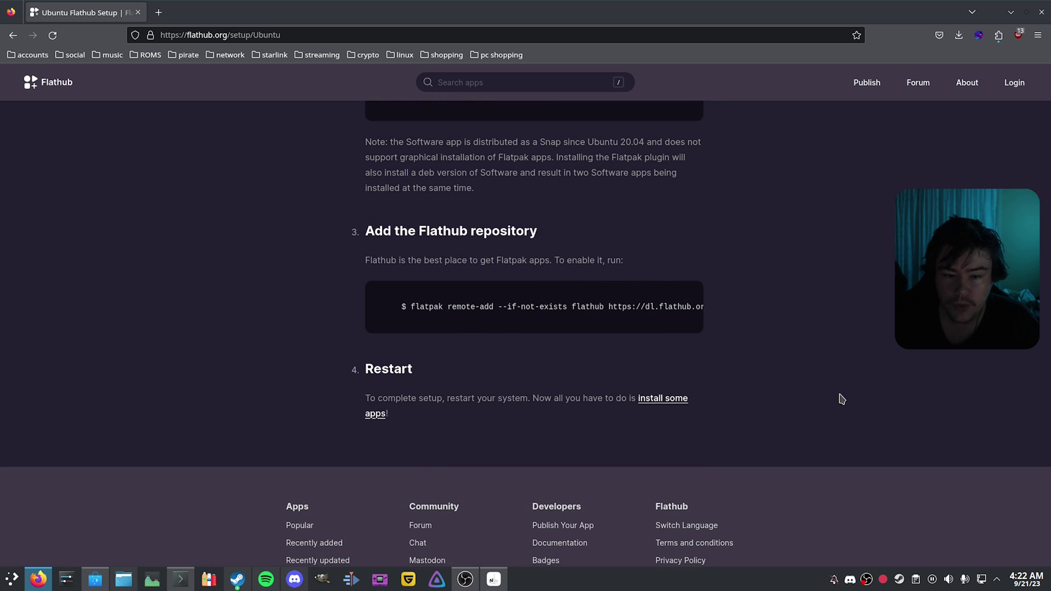
pyautogui.click(405, 314)
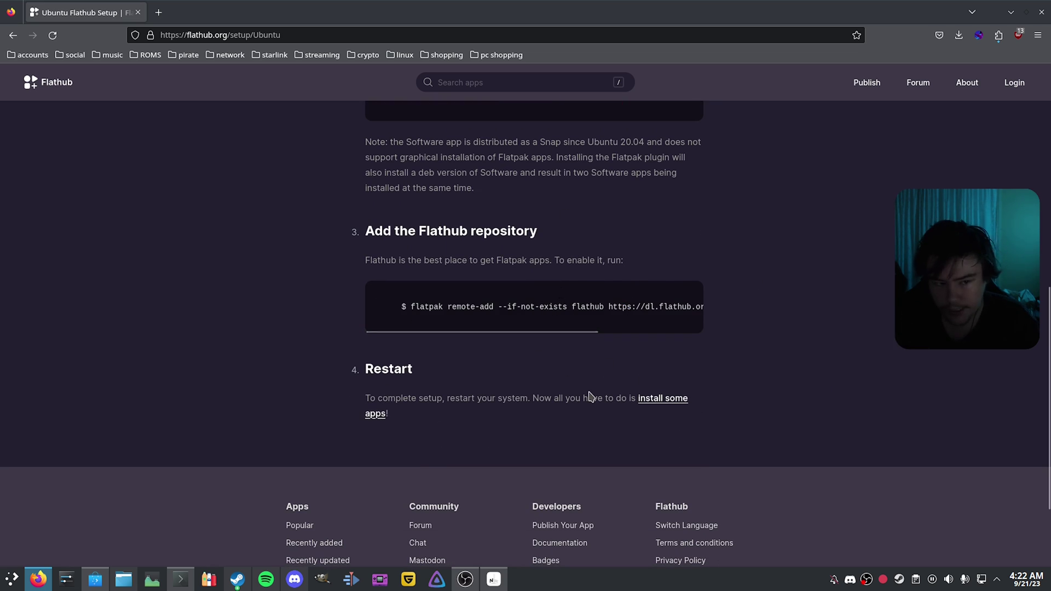
# Step: Bring Discover forward to list All Applications (2,652 items) and close the Software Manager window
pyautogui.click(96, 579)
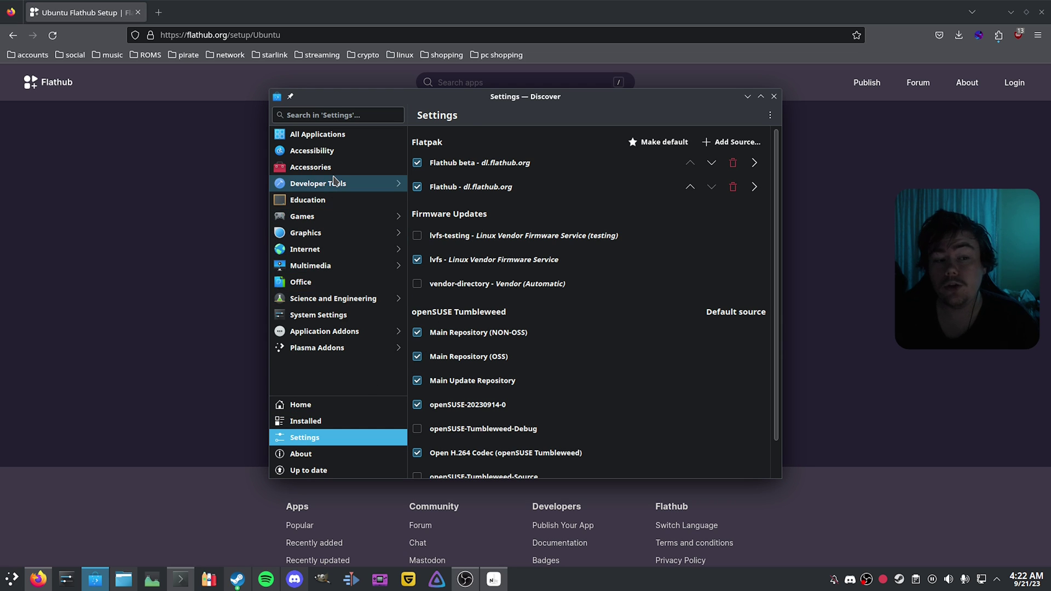
pyautogui.click(381, 133)
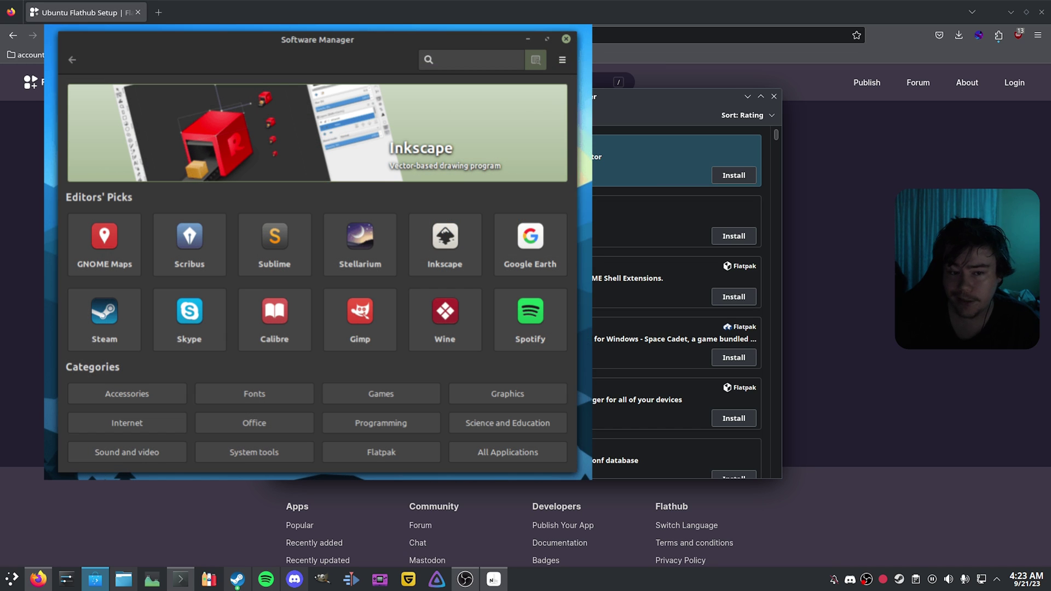
pyautogui.hotkey('alt', 'F4')
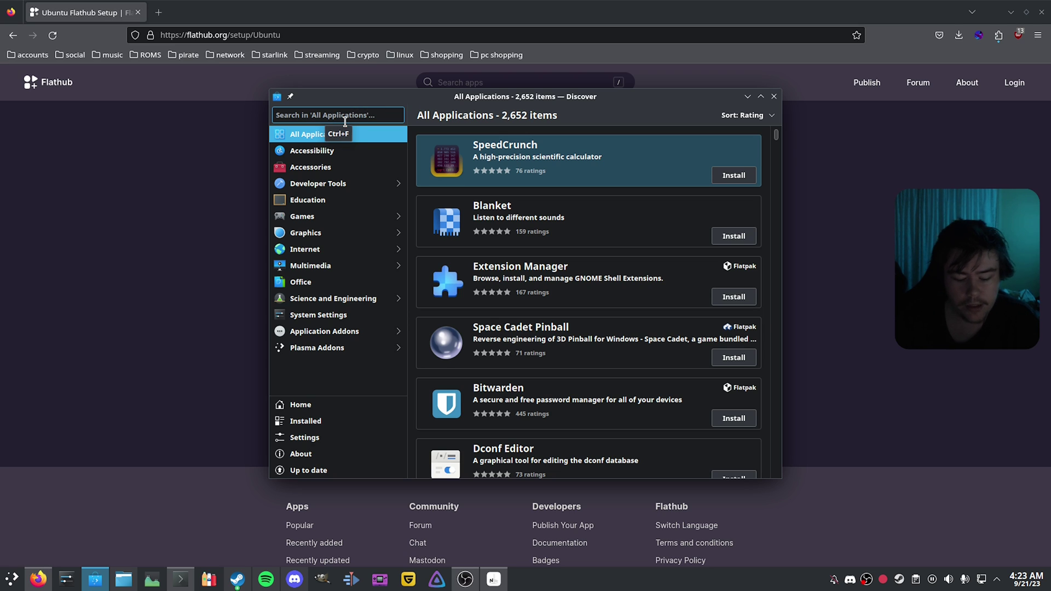
# Step: Search Discover for 'prism launcher' and pick the stable Flathub source on its page
pyautogui.write('prism la')
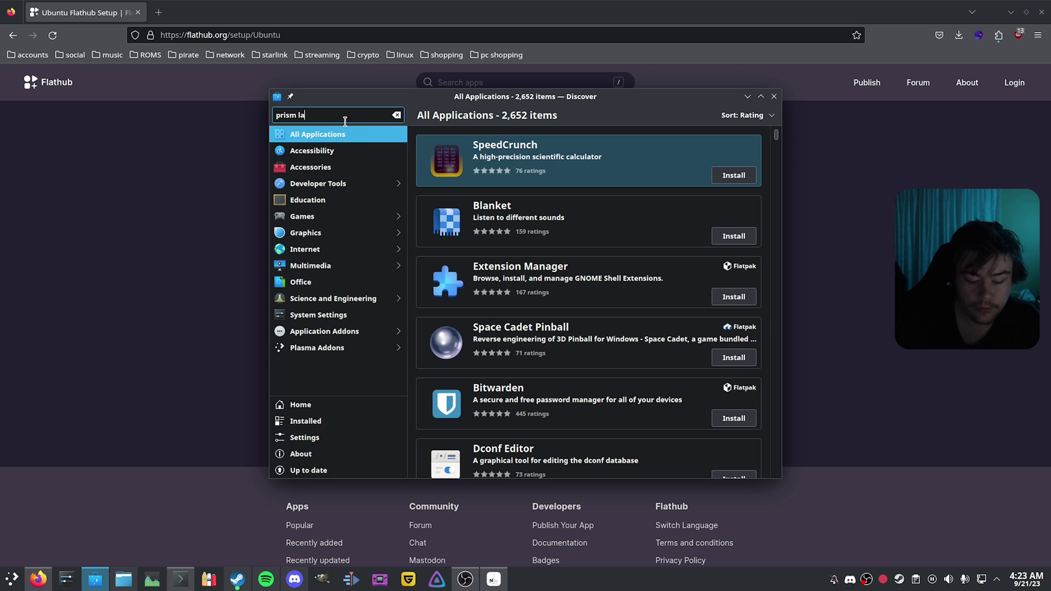
pyautogui.write('uncher')
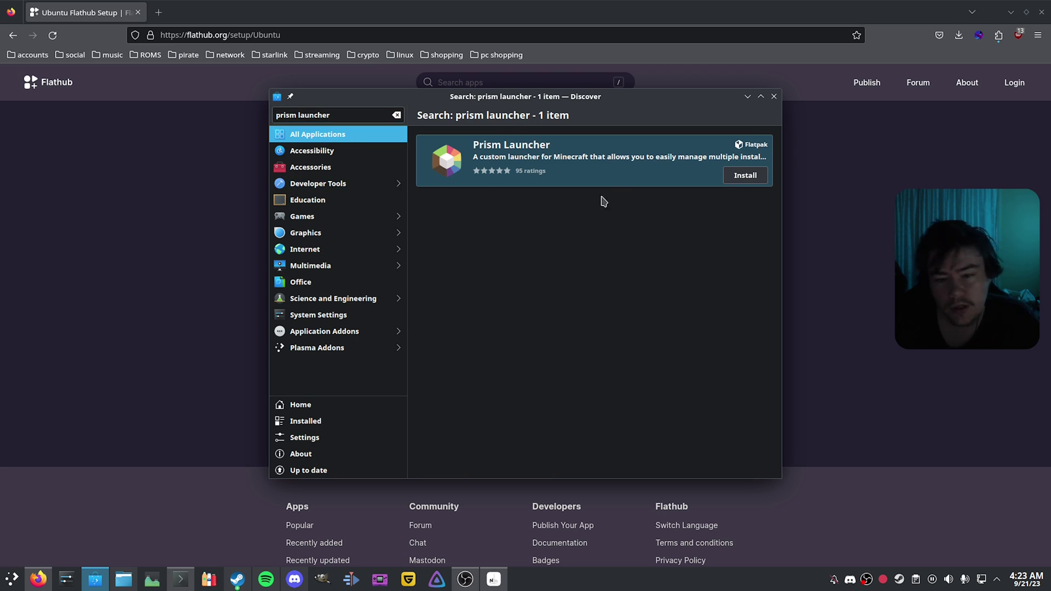
pyautogui.press('Return')
pyautogui.moveTo(535, 250); pyautogui.dragTo(552, 270)
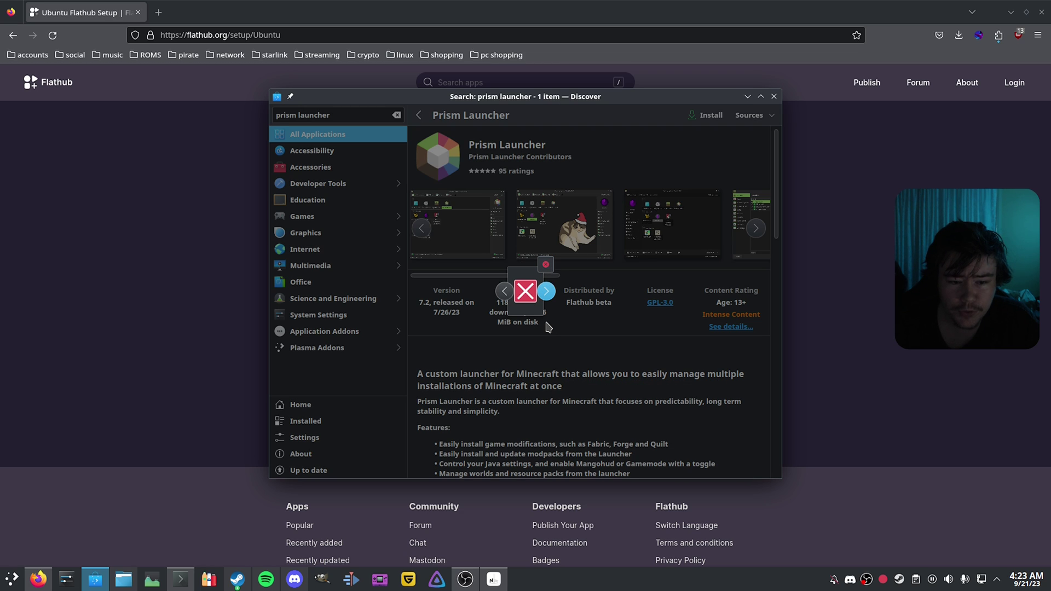
pyautogui.moveTo(548, 329); pyautogui.dragTo(552, 335)
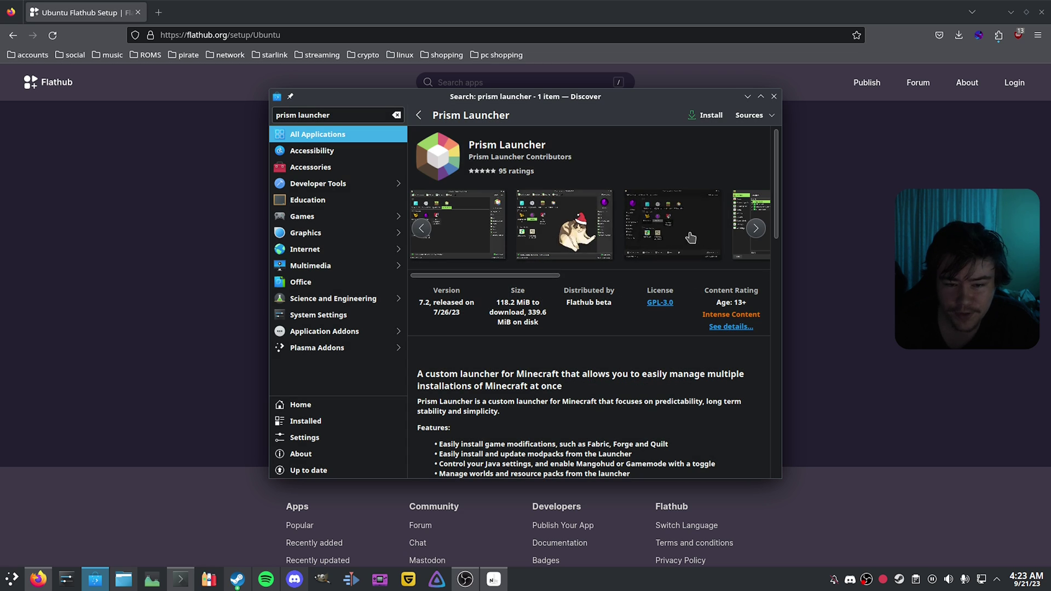
pyautogui.click(760, 122)
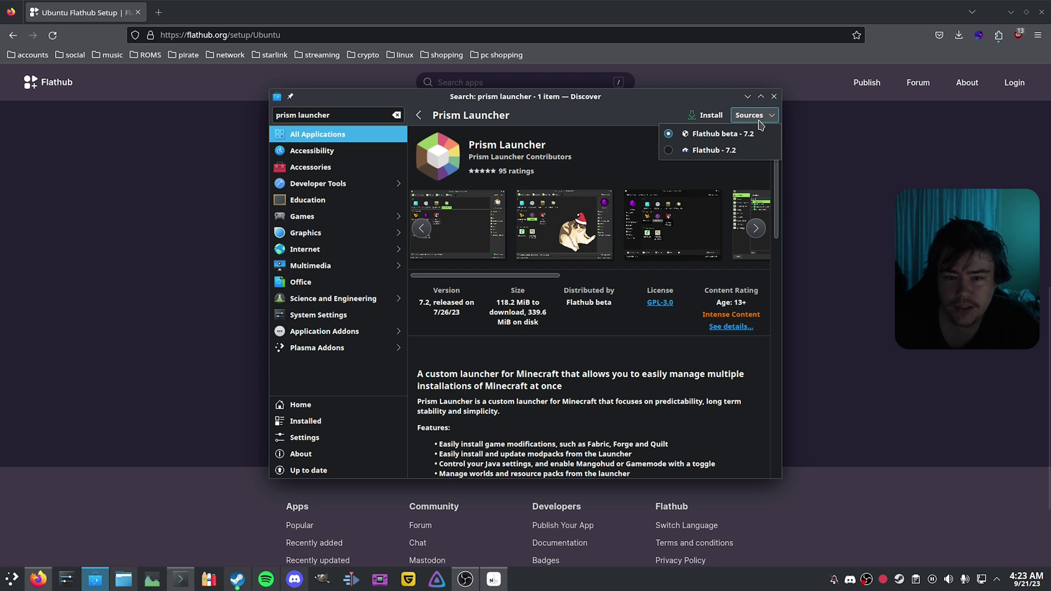
pyautogui.click(732, 151)
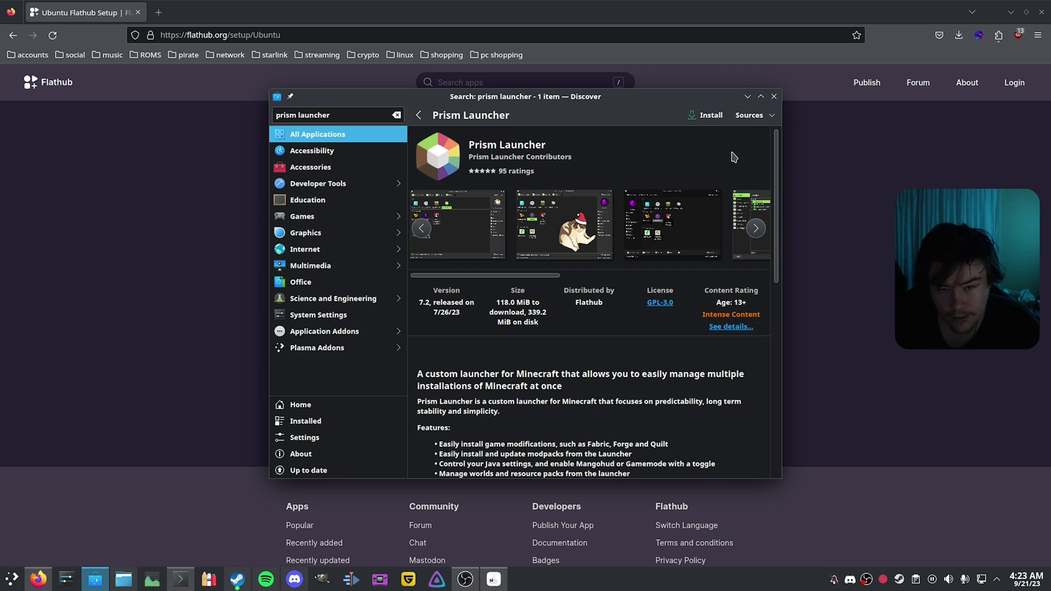
# Step: Browse the app screenshots, then recheck the Flathub and Flathub beta 7.2 sources
pyautogui.click(521, 235)
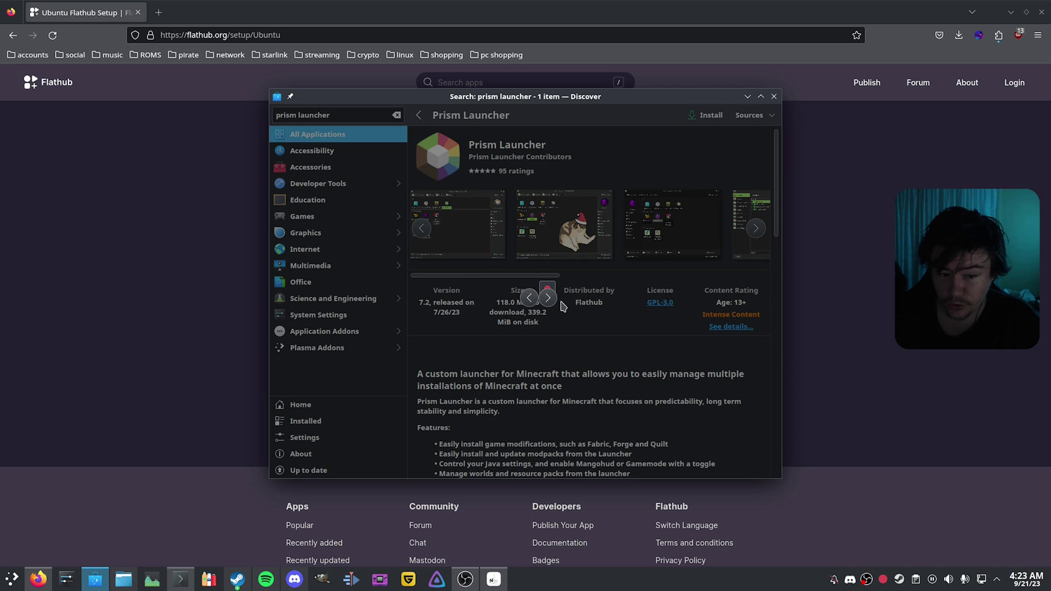
pyautogui.click(692, 294)
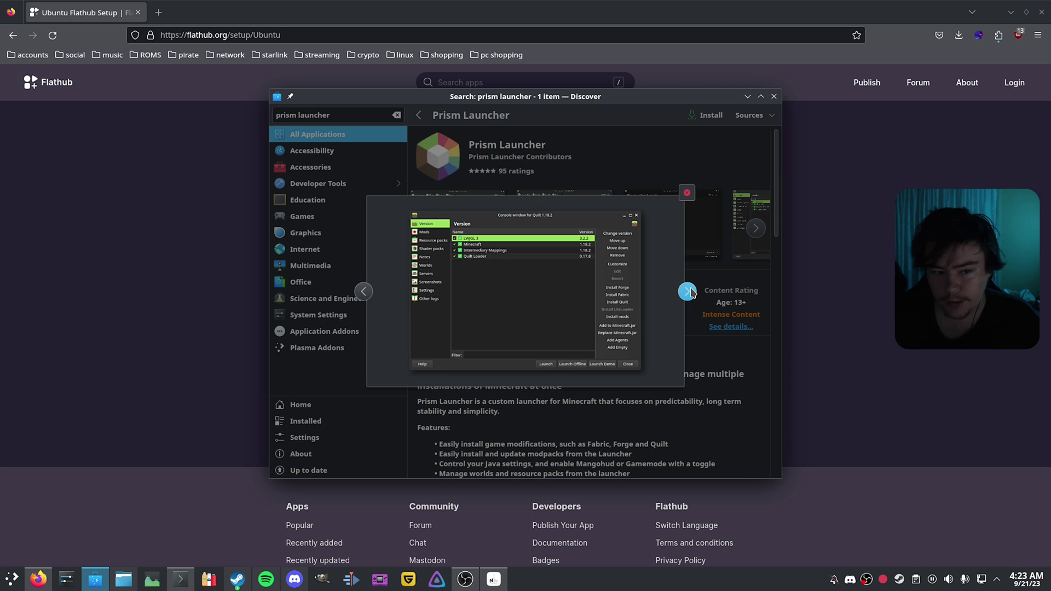
pyautogui.click(687, 193)
pyautogui.click(754, 115)
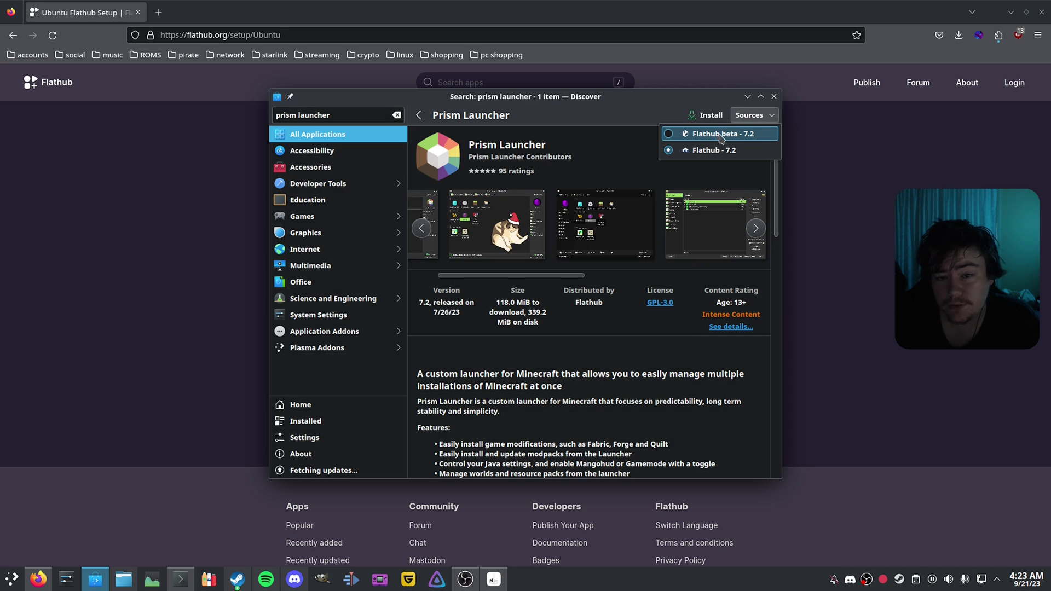
pyautogui.click(623, 169)
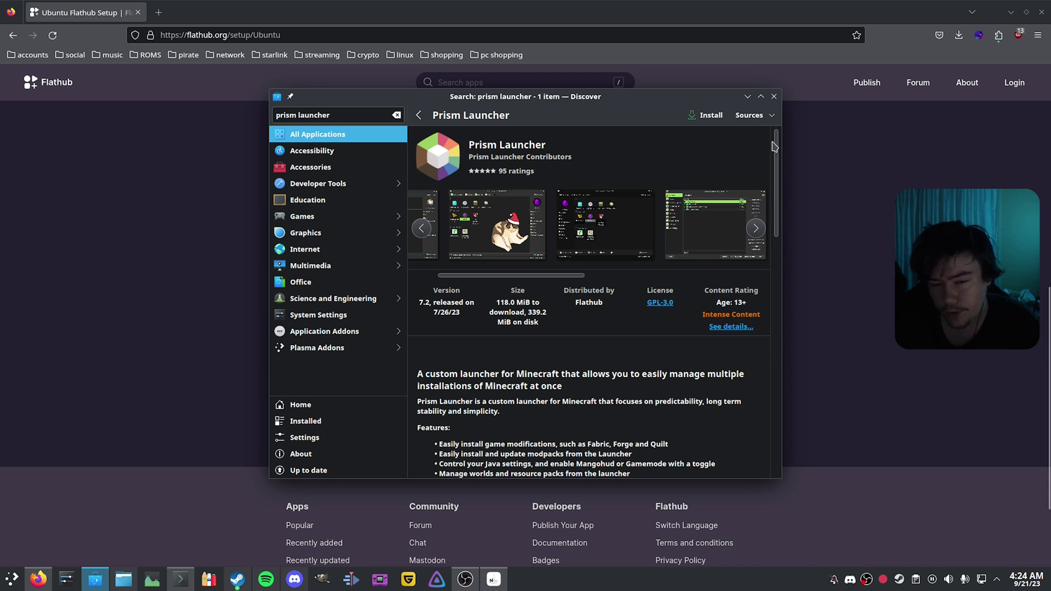
pyautogui.click(749, 115)
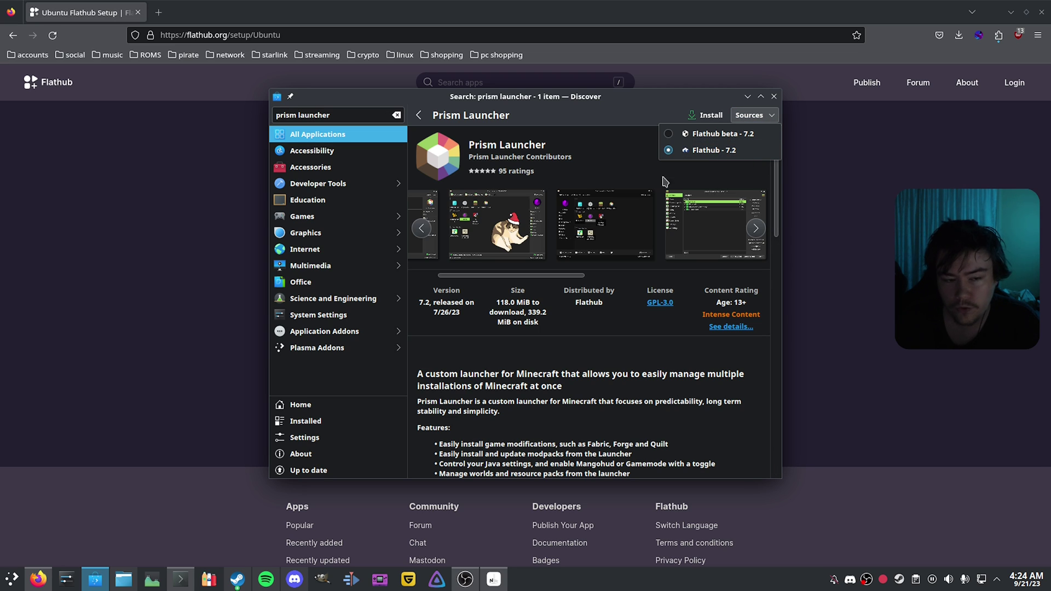
# Step: Install Prism Launcher 7.2 from Flathub, follow its progress in Tasks, and launch it
pyautogui.click(705, 171)
pyautogui.click(707, 114)
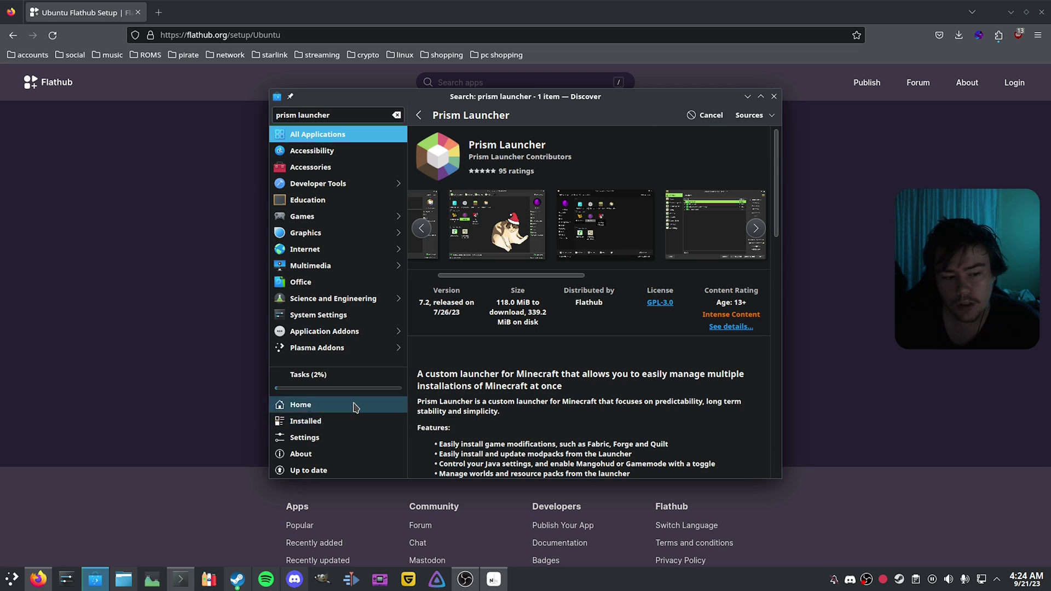
pyautogui.click(339, 380)
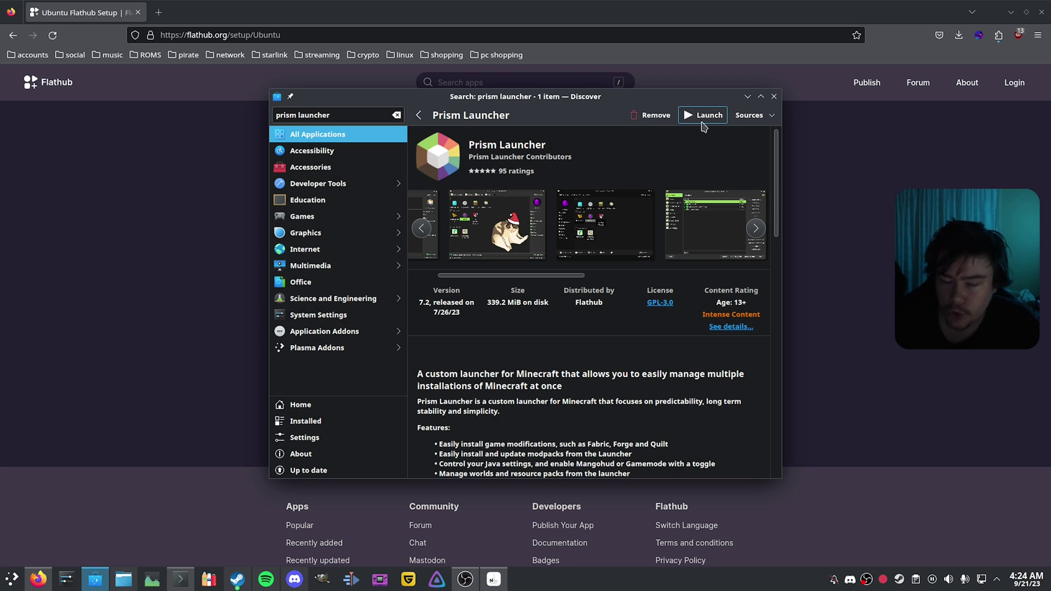
pyautogui.click(704, 119)
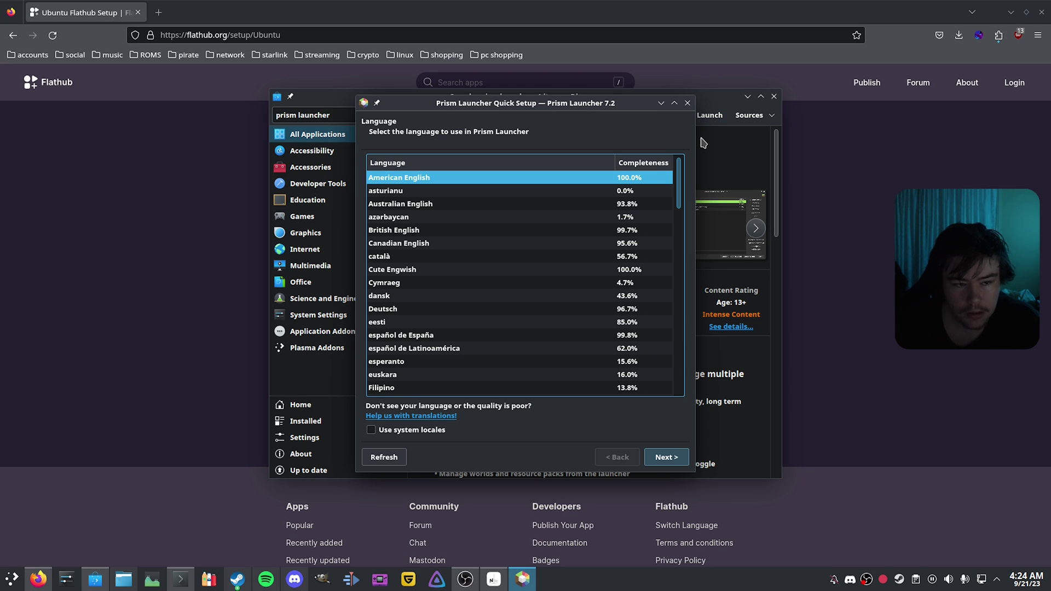
# Step: Accept American English and Java 17.0.7, choose the Rory ID 11 cat, and finish setup
pyautogui.click(668, 457)
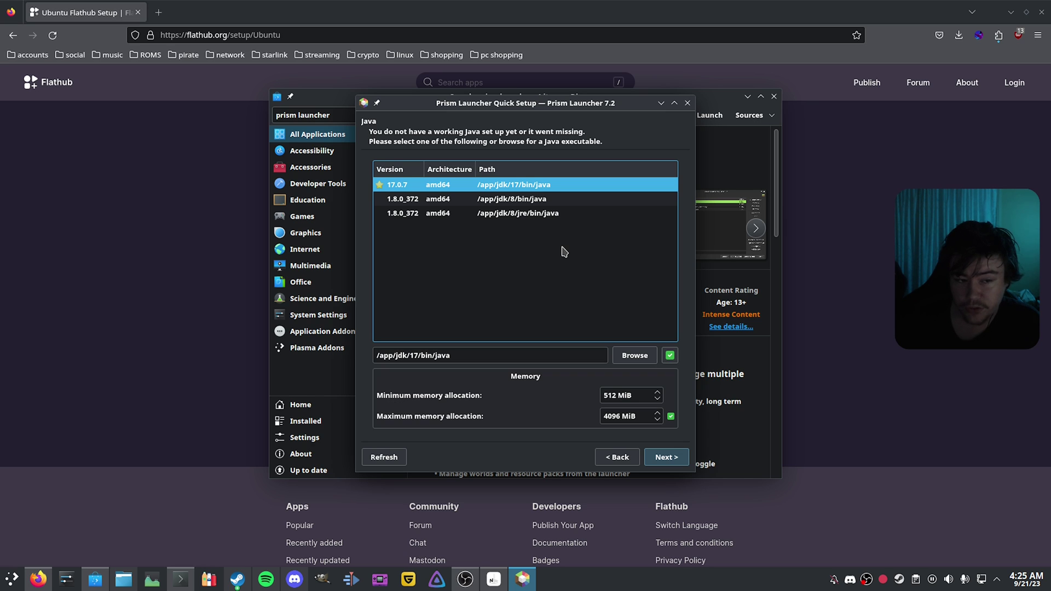
pyautogui.click(668, 459)
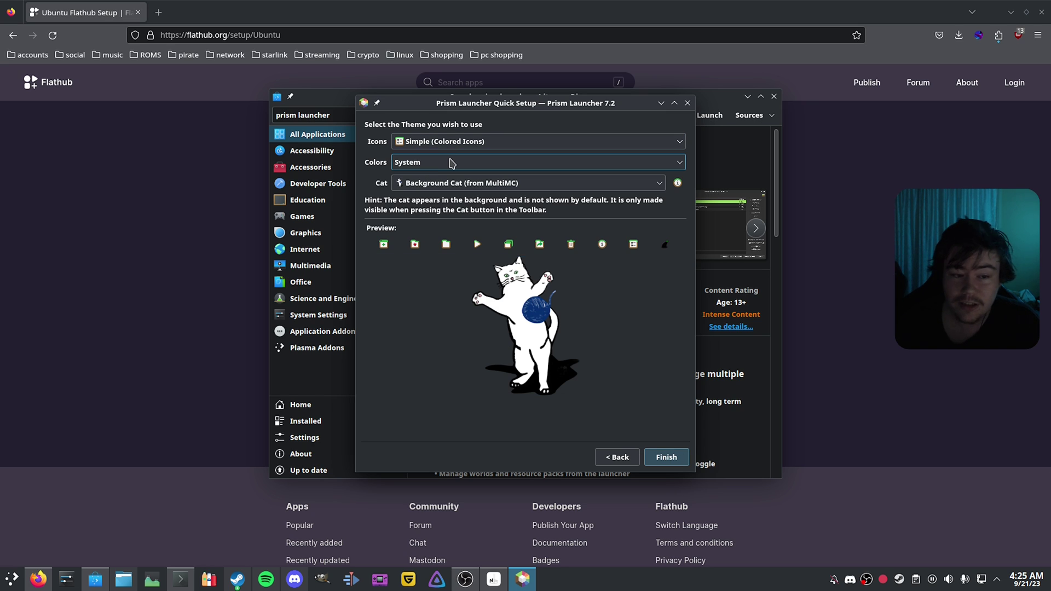
pyautogui.click(485, 187)
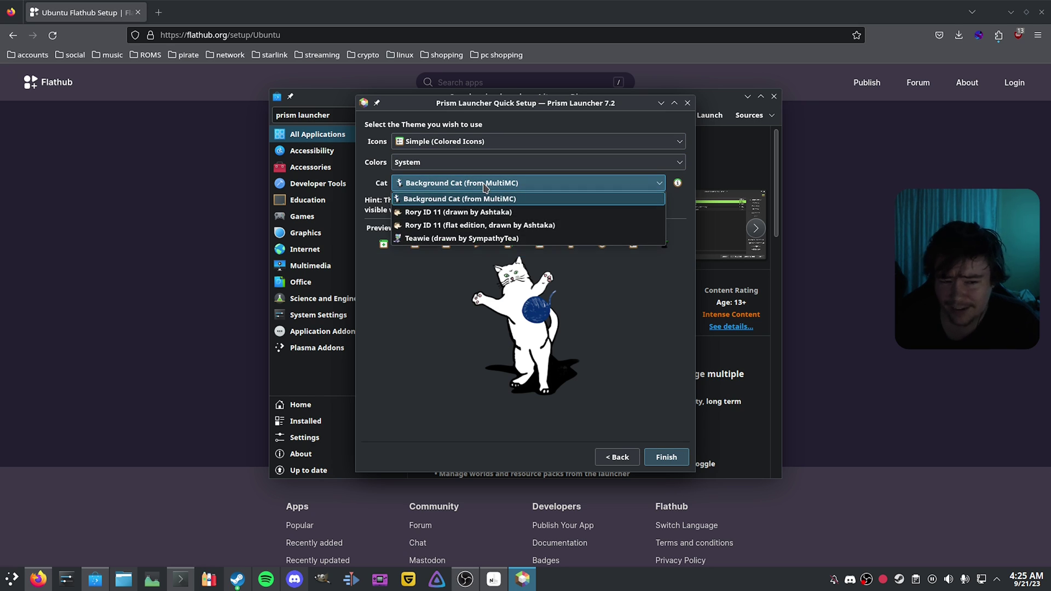
pyautogui.click(471, 212)
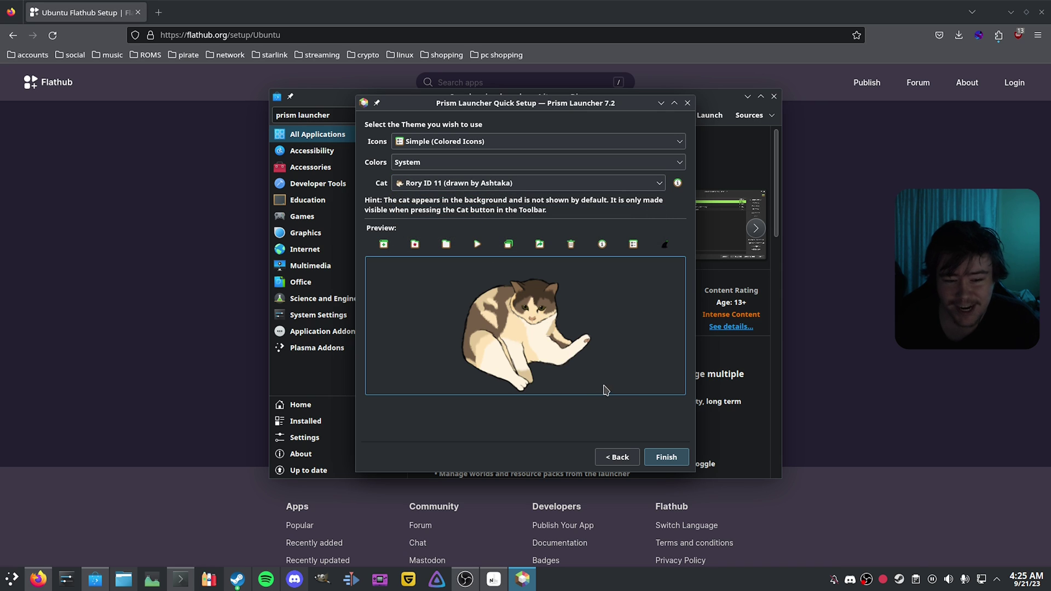
pyautogui.click(664, 456)
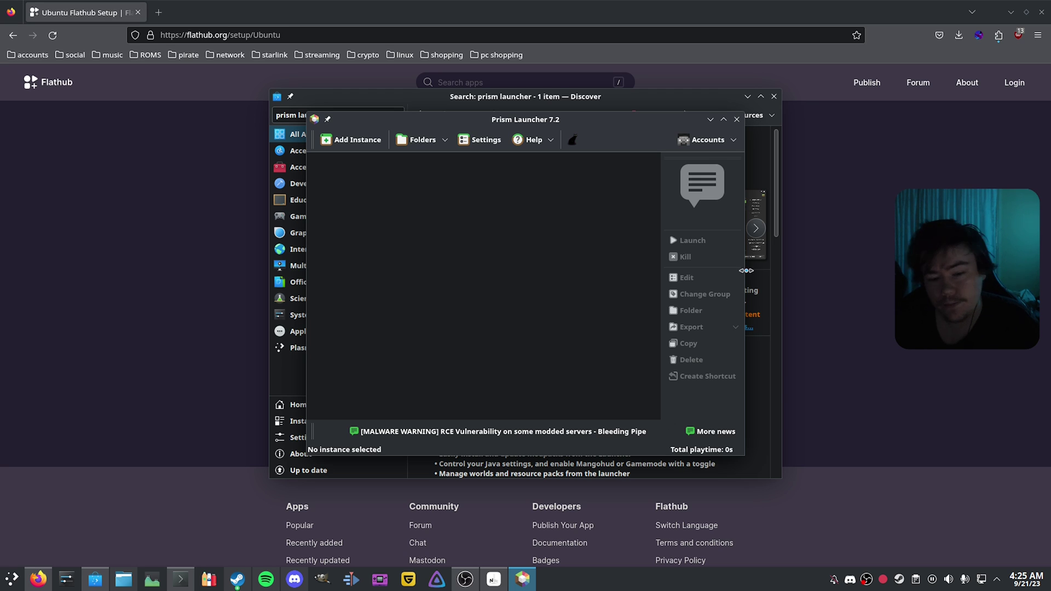
# Step: Start adding a Microsoft account from Manage Accounts and open its login link in Firefox
pyautogui.click(733, 142)
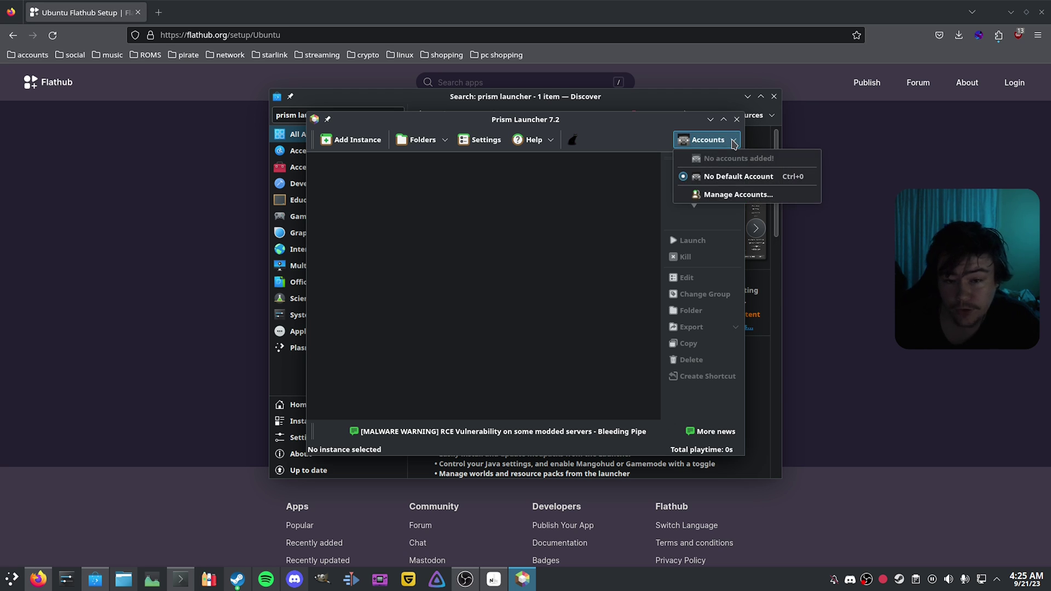
pyautogui.click(725, 196)
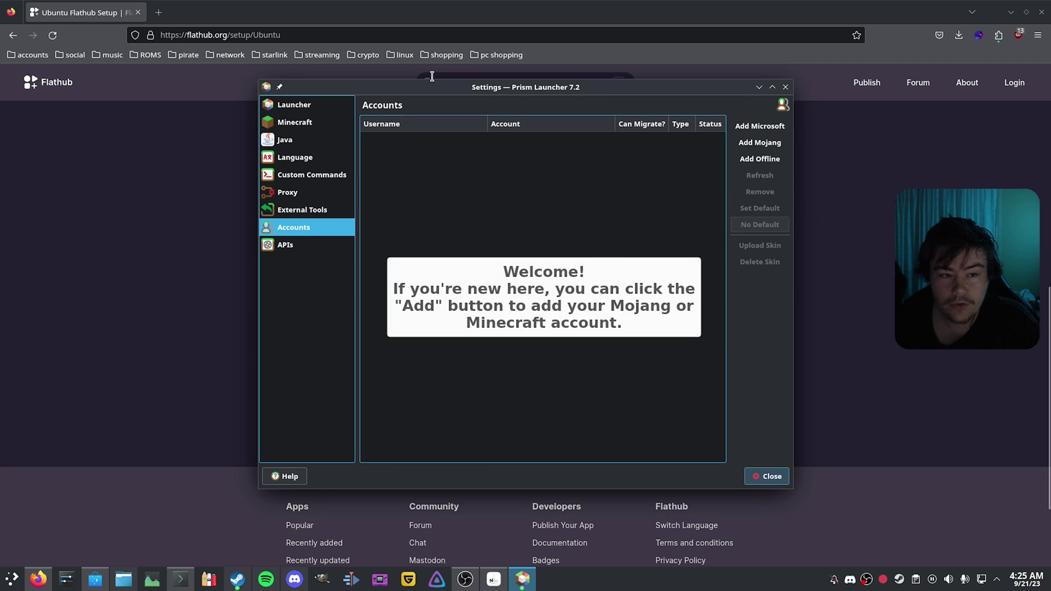
pyautogui.click(754, 131)
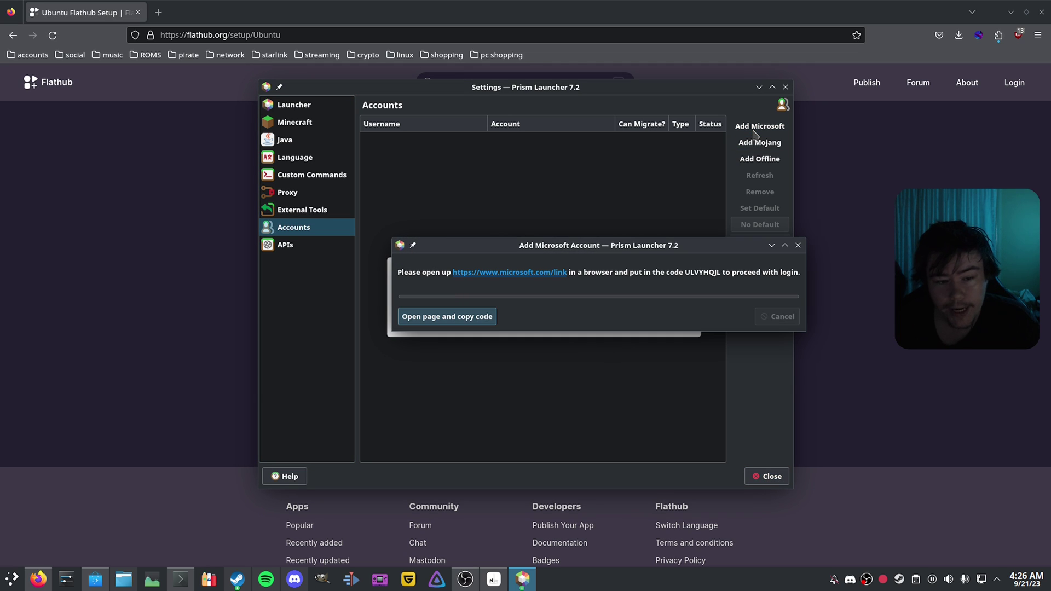
pyautogui.click(560, 274)
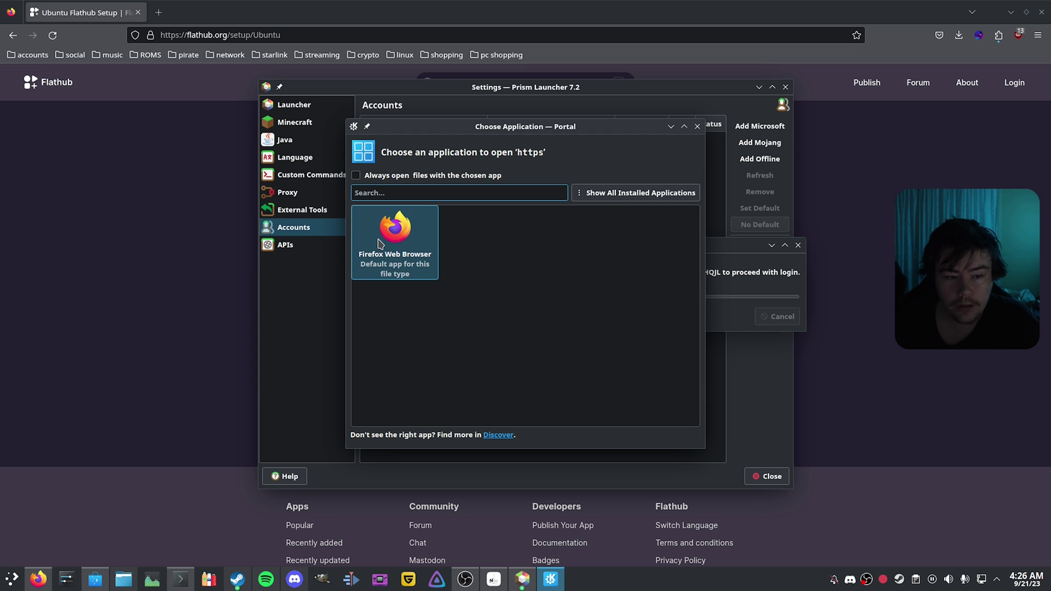
pyautogui.doubleClick(350, 243)
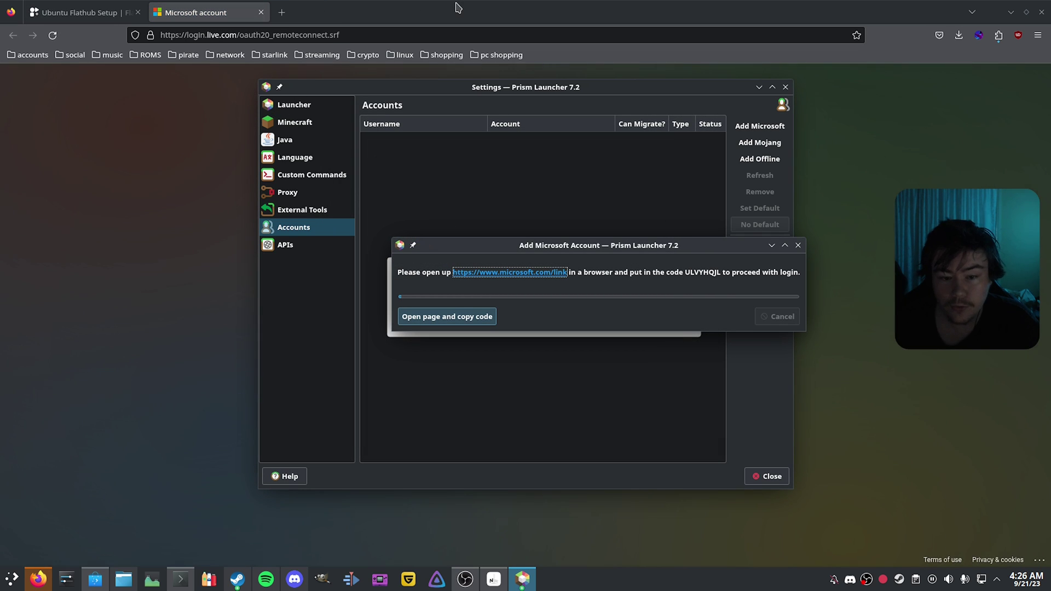
# Step: Copy the login code into Microsoft's page, complete sign-in, and close the settings window
pyautogui.moveTo(682, 273)
pyautogui.mouseDown()
pyautogui.moveTo(711, 278)
pyautogui.moveTo(685, 274)
pyautogui.mouseUp()
pyautogui.click(715, 274)
pyautogui.hotkey('ctrl', 'c')
pyautogui.click(170, 275)
pyautogui.click(487, 338)
pyautogui.hotkey('ctrl', 'v')
pyautogui.click(604, 375)
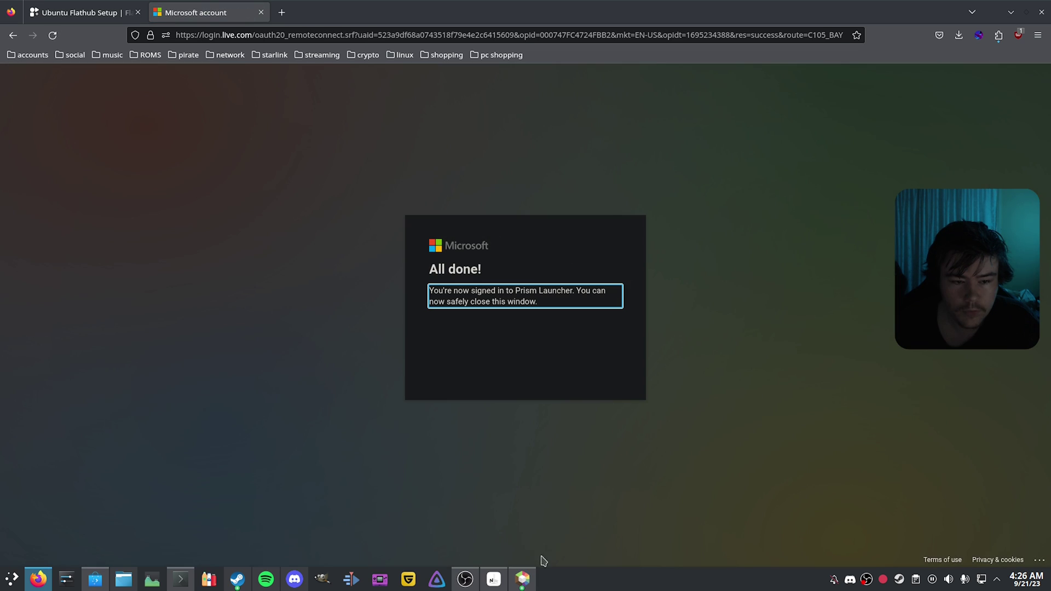
pyautogui.click(523, 579)
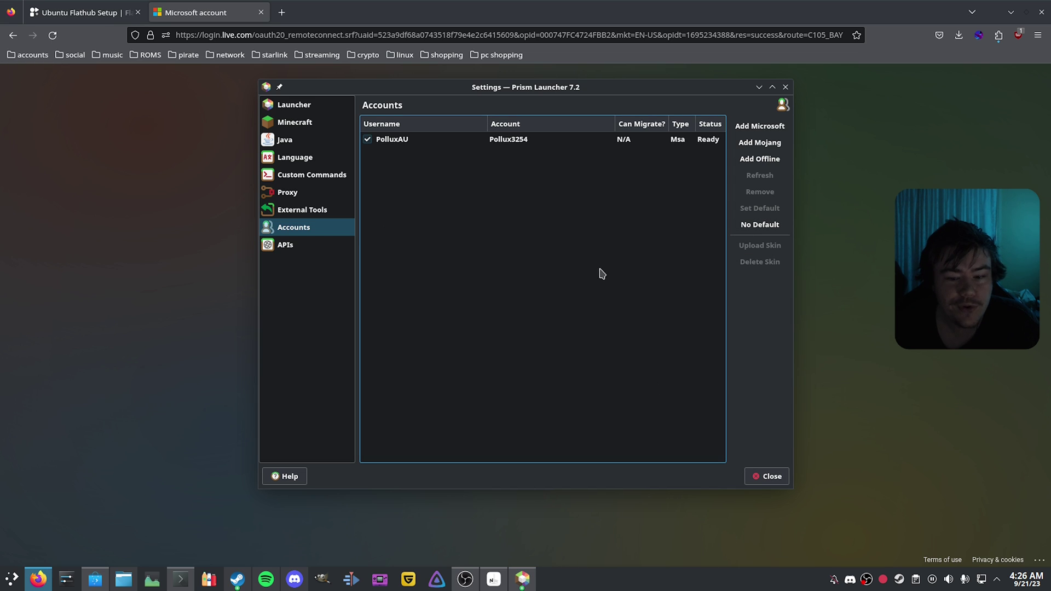
pyautogui.click(767, 479)
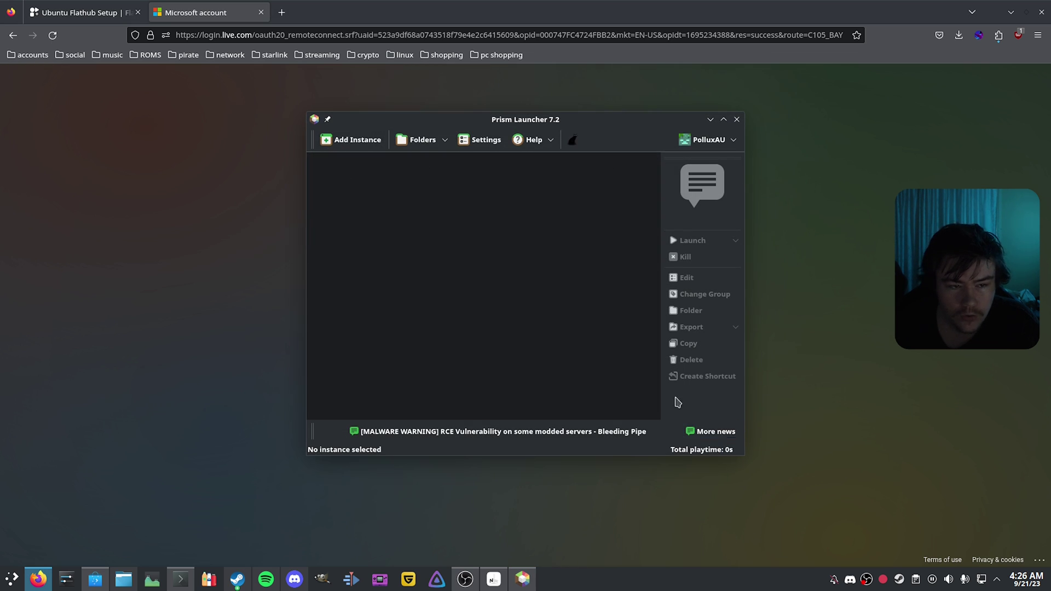
# Step: Add a Minecraft 1.20.1 instance with Forge 47.1.0 as mod loader, after browsing modpack sources
pyautogui.click(358, 140)
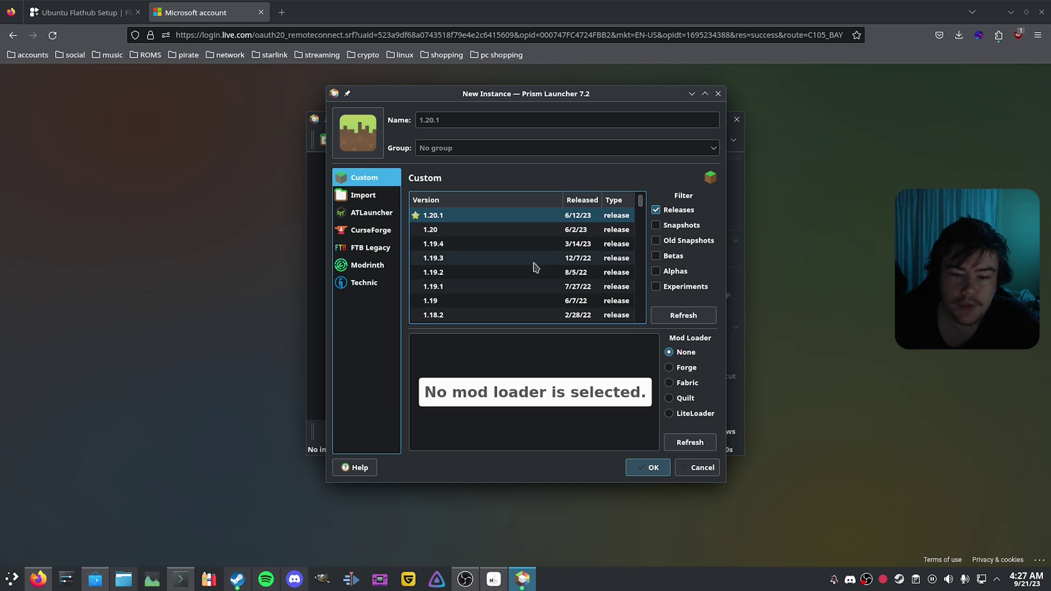
pyautogui.click(692, 368)
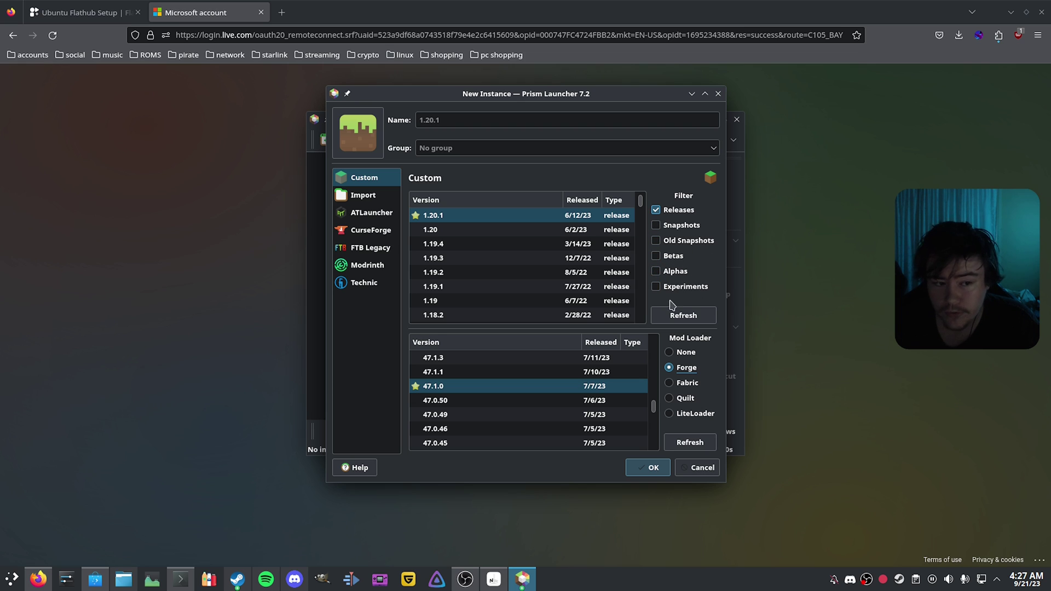
pyautogui.click(367, 230)
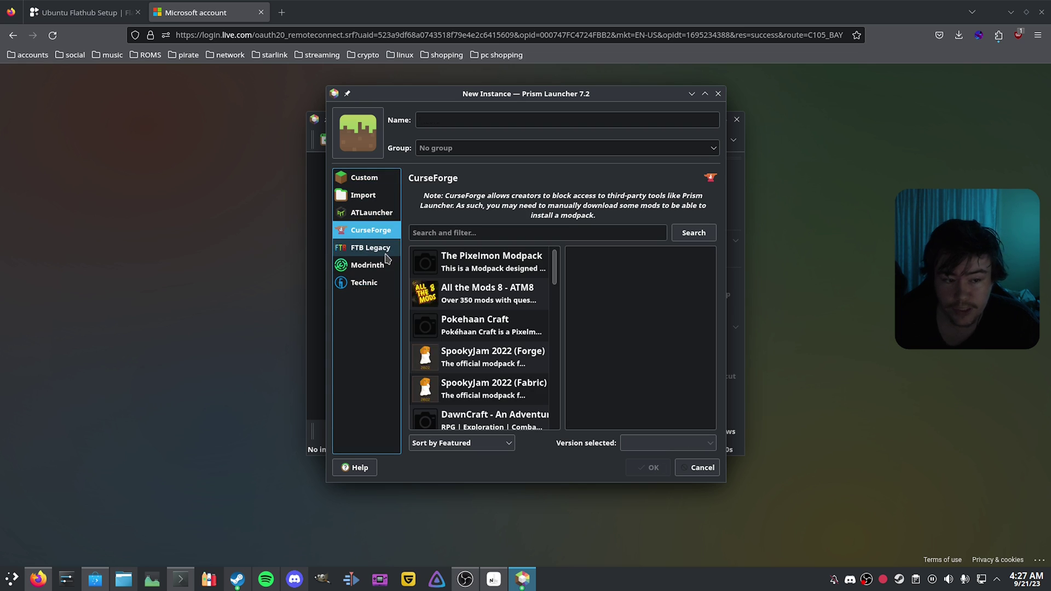
pyautogui.click(355, 256)
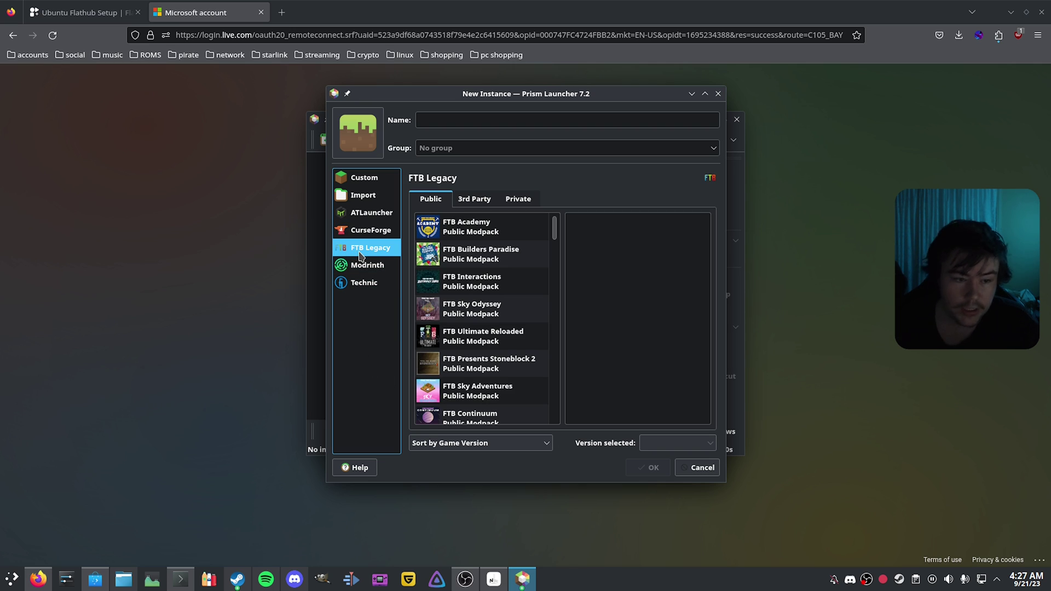
pyautogui.click(378, 266)
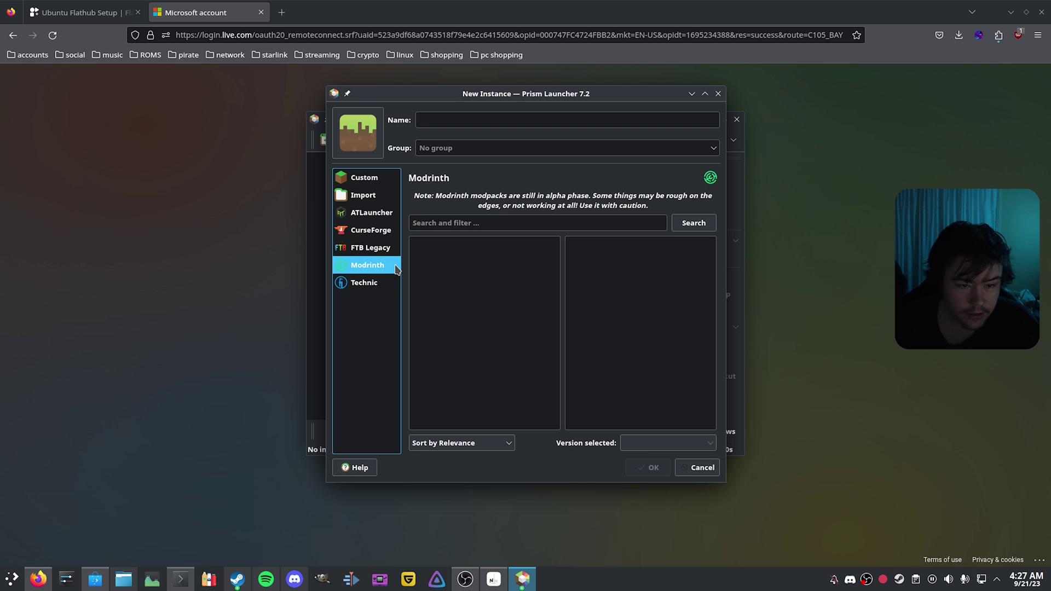
pyautogui.click(370, 182)
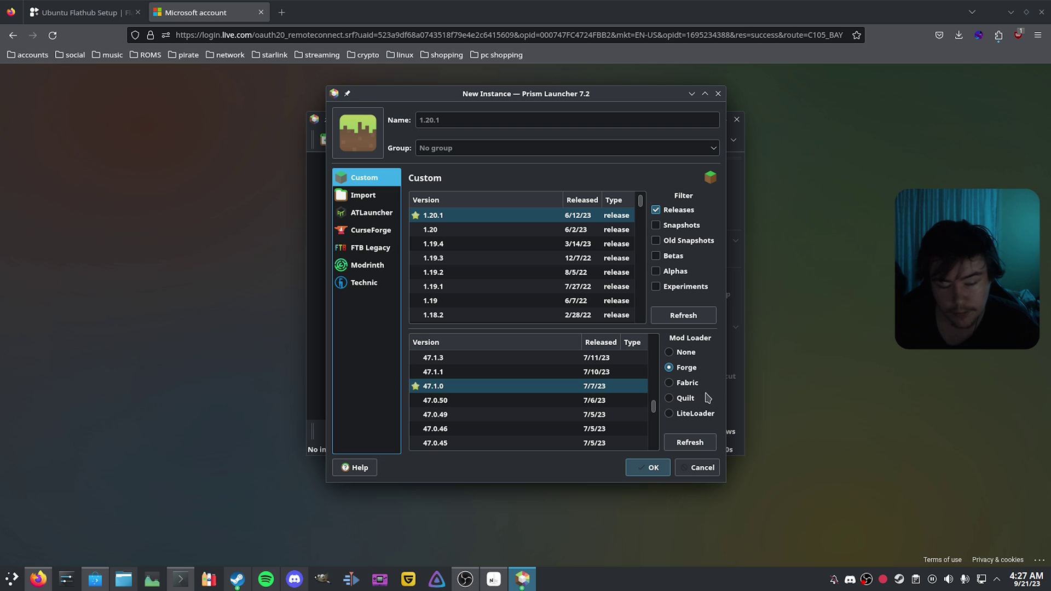
pyautogui.click(650, 468)
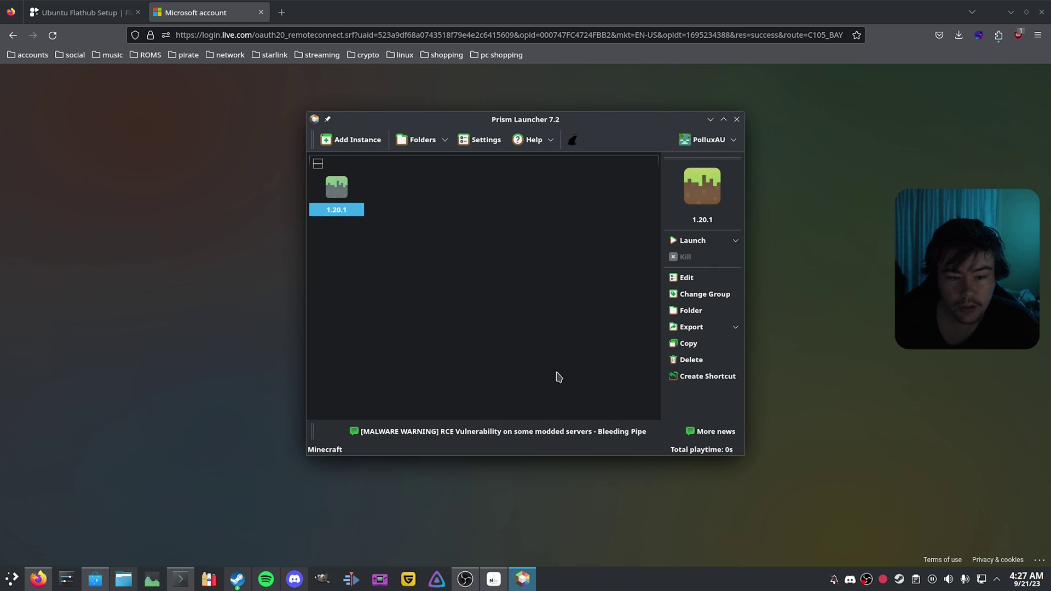
# Step: Launch the 1.20.1 Forge instance, widening and repositioning the library download window
pyautogui.click(685, 242)
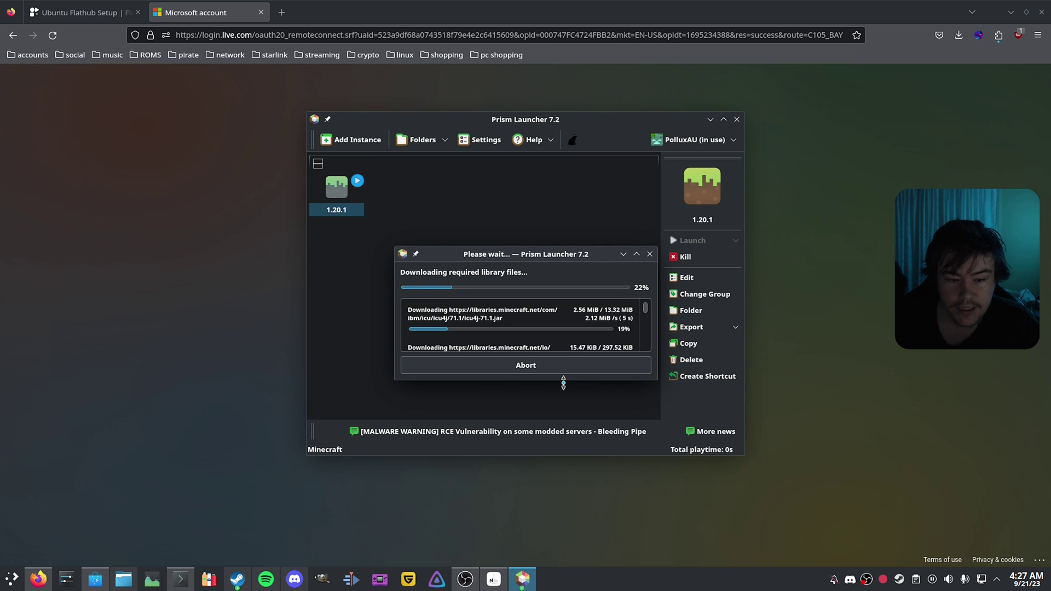
pyautogui.moveTo(660, 428); pyautogui.dragTo(796, 427)
pyautogui.moveTo(630, 254); pyautogui.dragTo(570, 147)
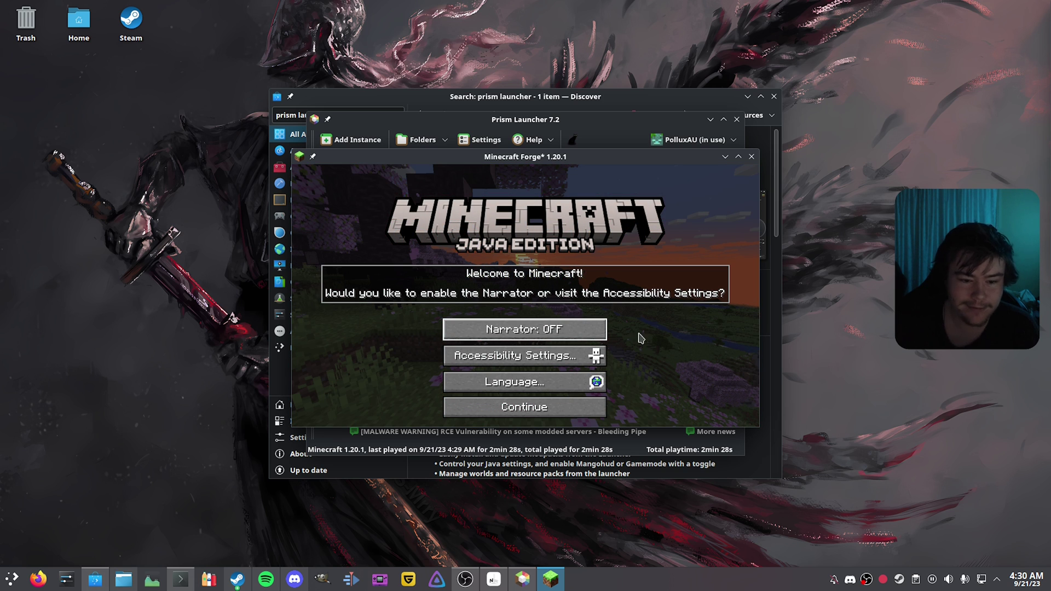
# Step: Dismiss the narrator welcome prompt and check the list of loaded mods
pyautogui.click(548, 407)
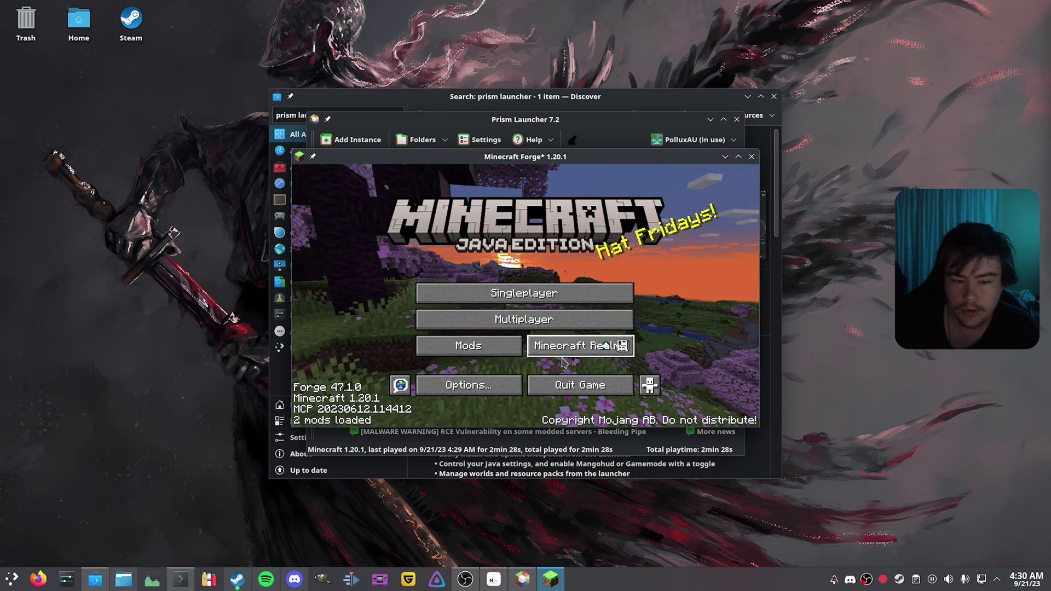
pyautogui.click(474, 352)
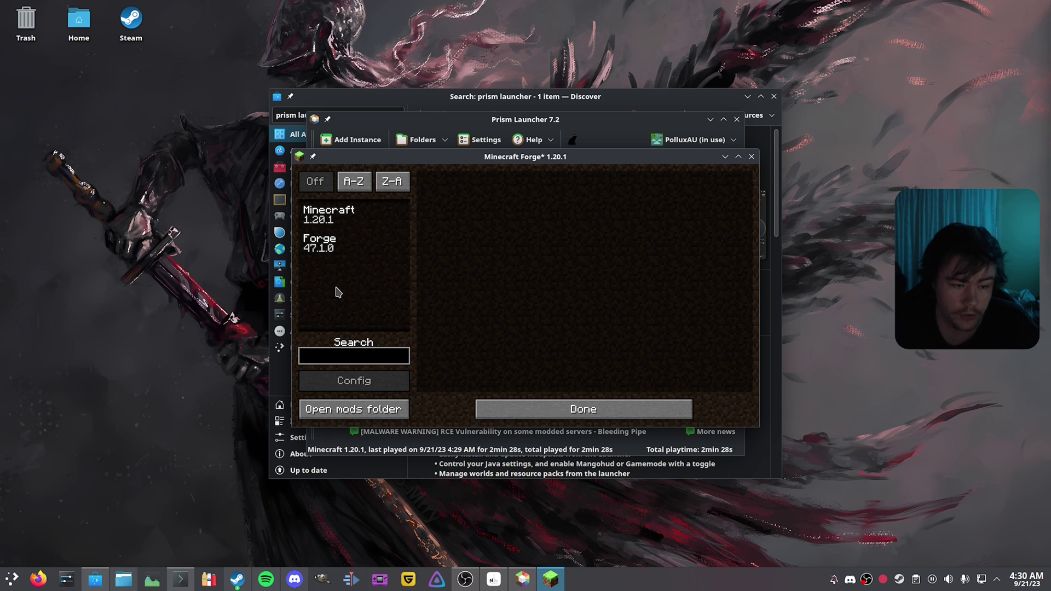
pyautogui.press('Escape')
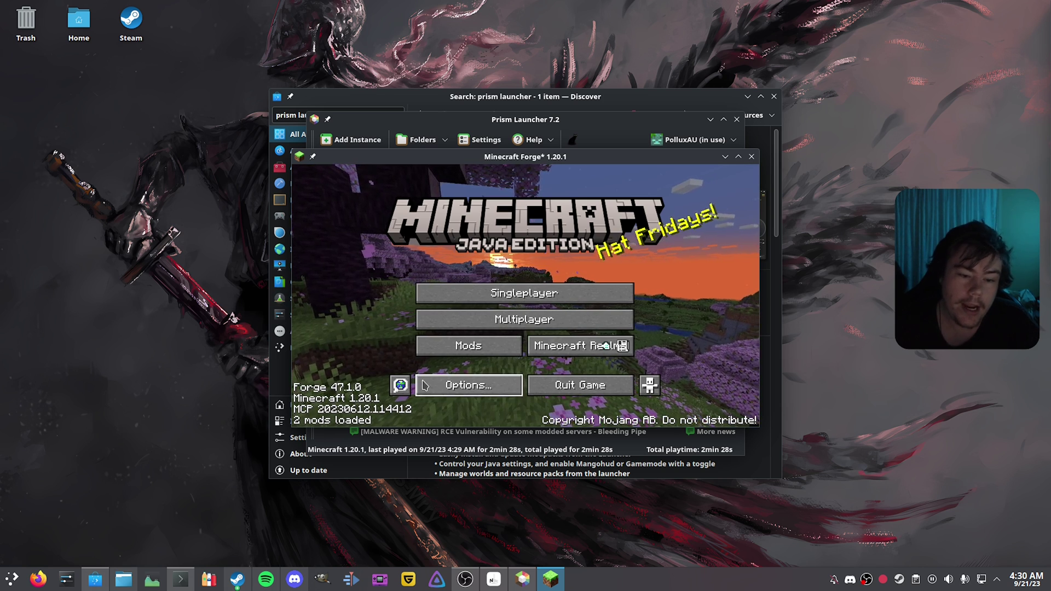
# Step: In Video Settings, turn VSync off and set Max Framerate to Unlimited
pyautogui.click(465, 380)
pyautogui.click(449, 295)
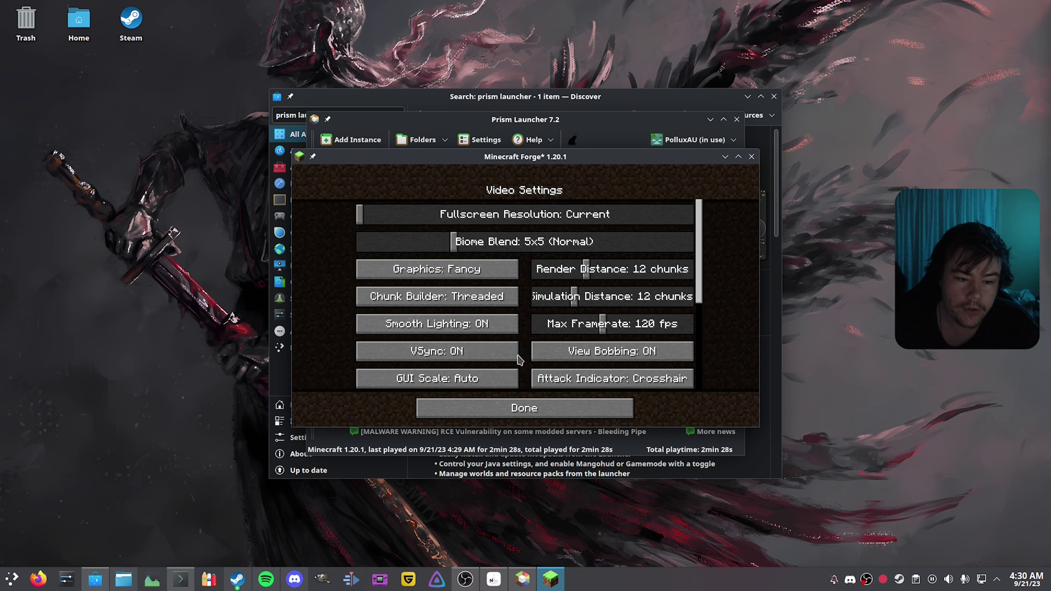
pyautogui.click(465, 353)
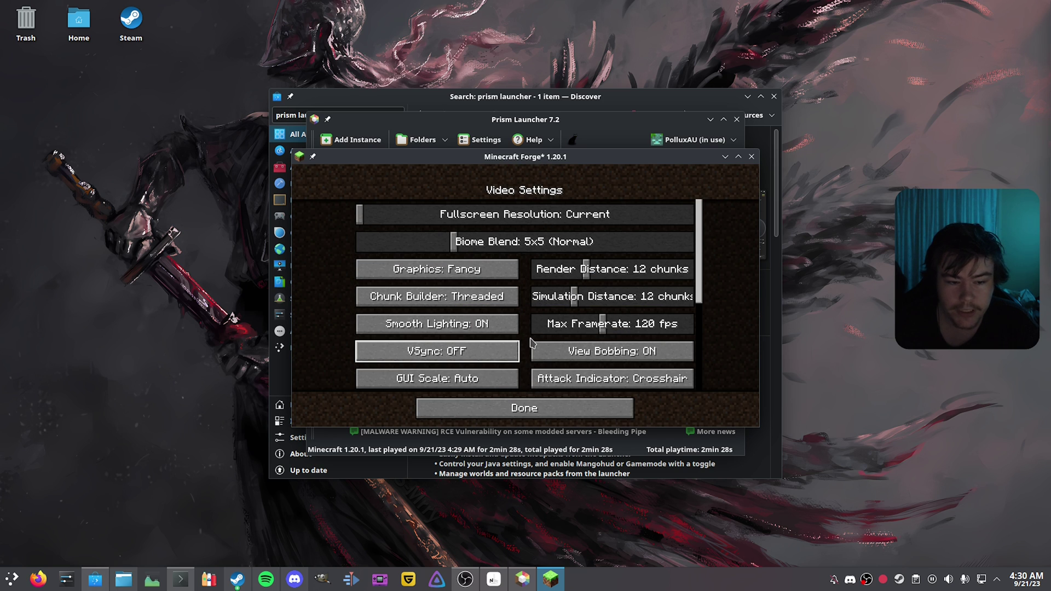
pyautogui.press('Escape')
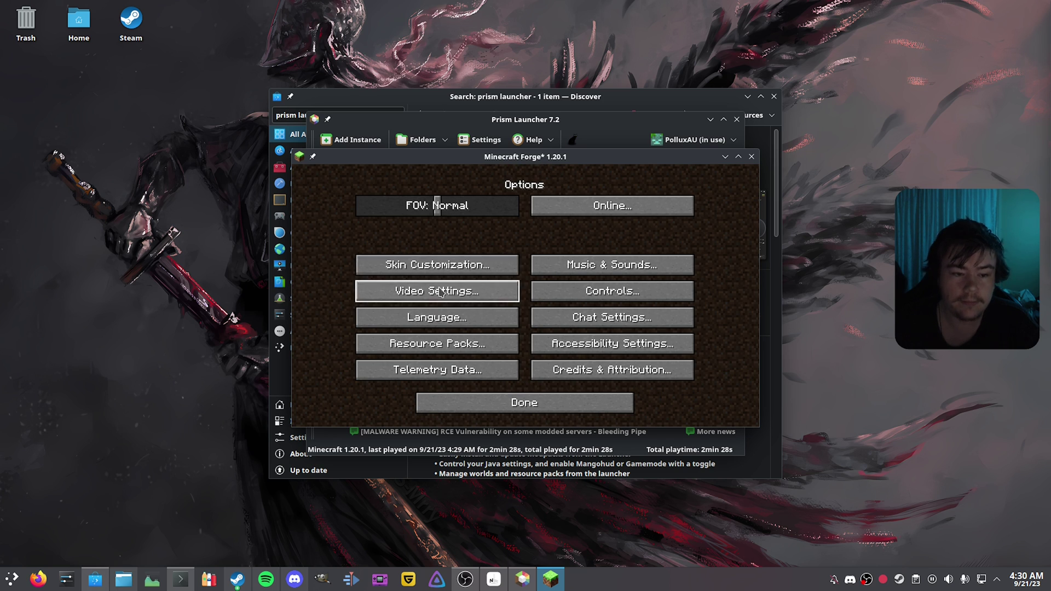
pyautogui.click(442, 292)
pyautogui.moveTo(601, 328); pyautogui.dragTo(683, 329)
pyautogui.press('Escape')
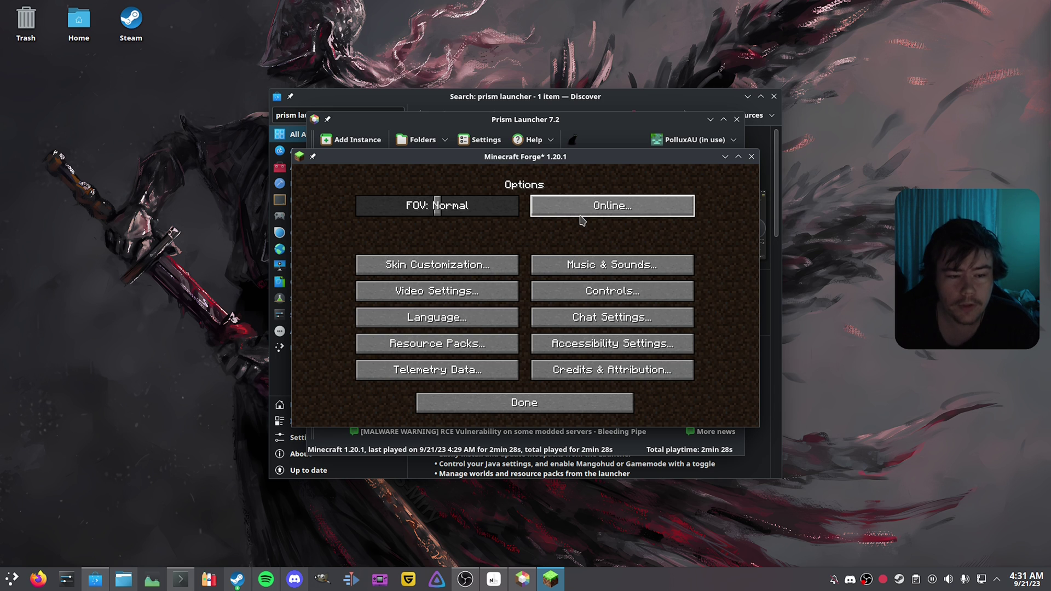
# Step: Set FOV to Quake Pro, switch to fullscreen, and start a singleplayer world
pyautogui.moveTo(440, 211); pyautogui.dragTo(518, 208)
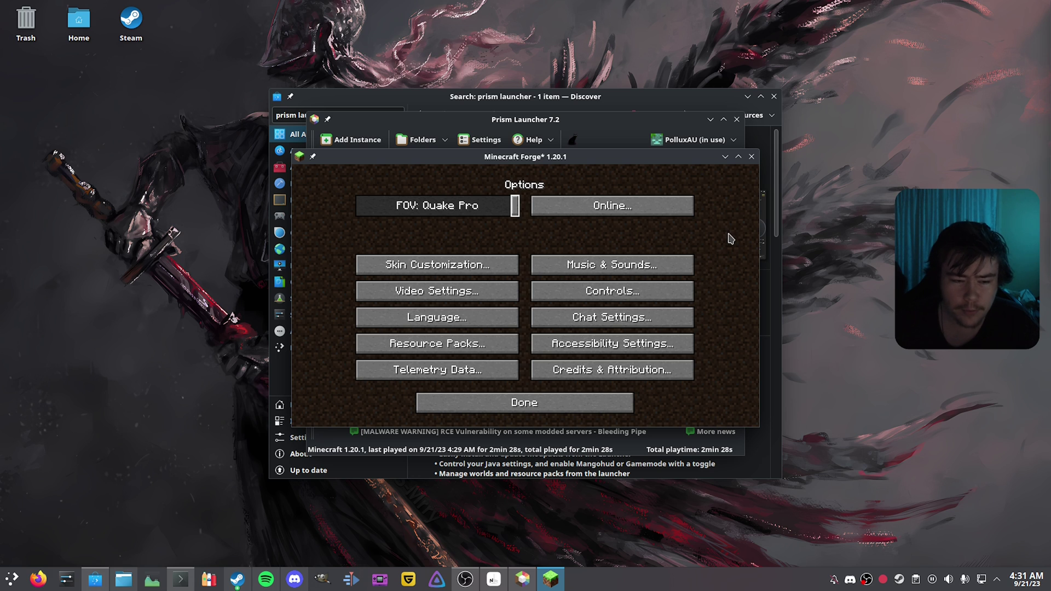
pyautogui.click(472, 294)
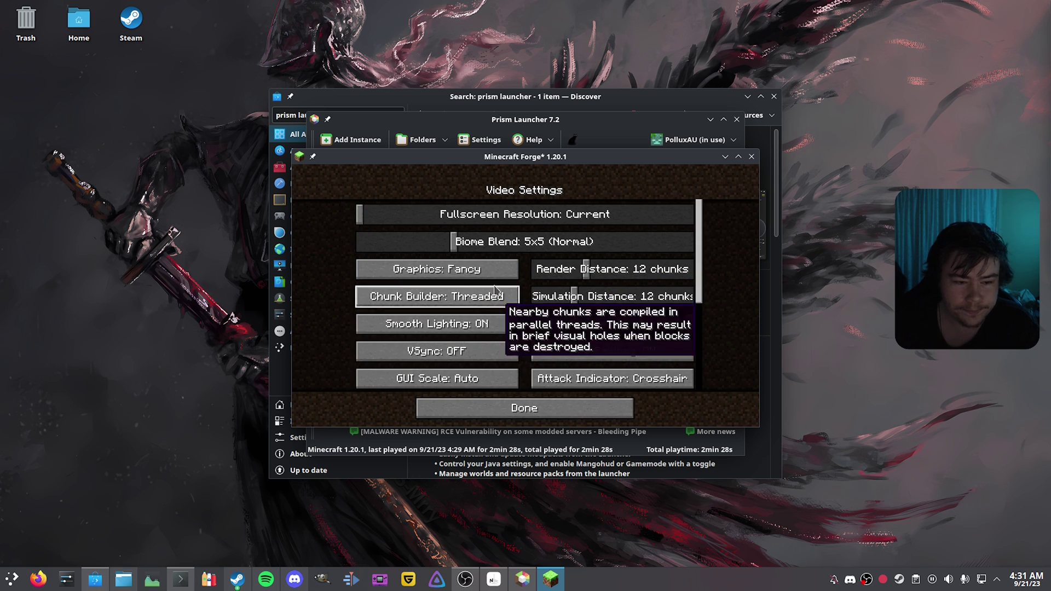
pyautogui.scroll(-4, 530, 313)
pyautogui.press('F11')
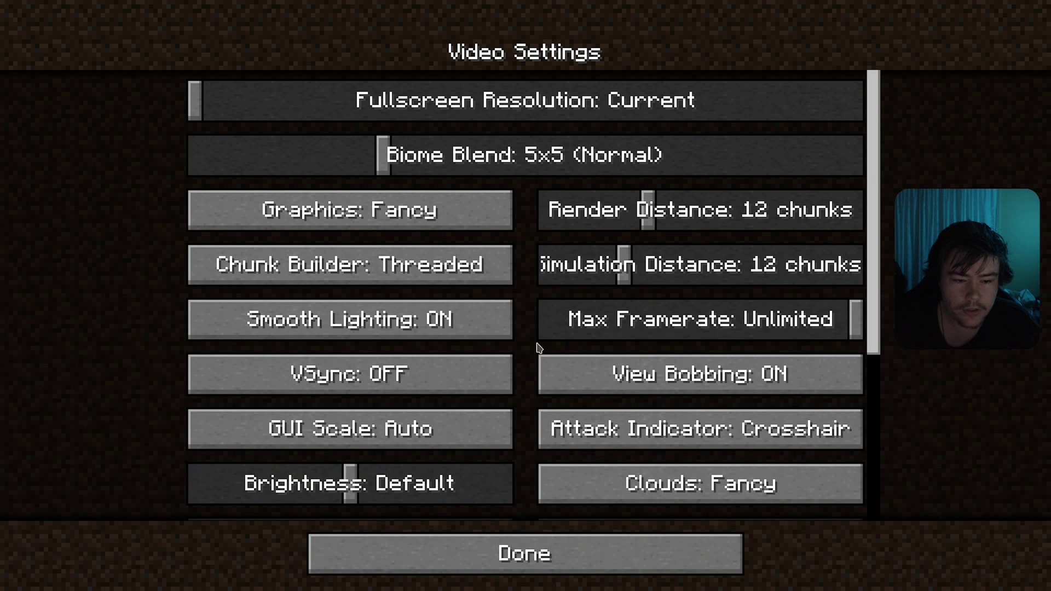
pyautogui.click(540, 575)
pyautogui.click(523, 487)
pyautogui.click(505, 289)
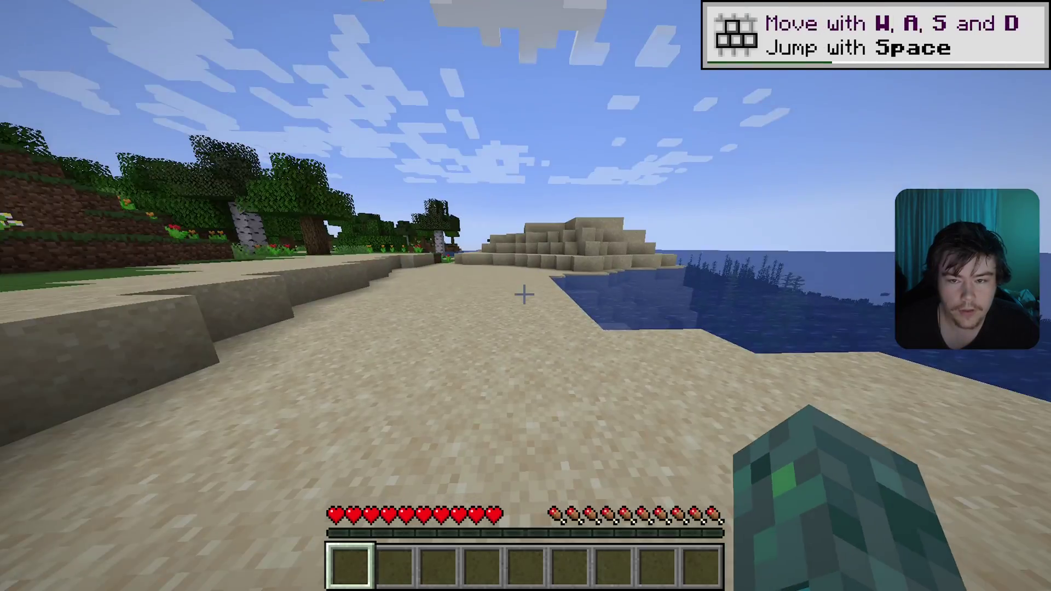
# Step: Walk along the beach through the sandstone gap and circle the drowned on the sand
pyautogui.press('w')
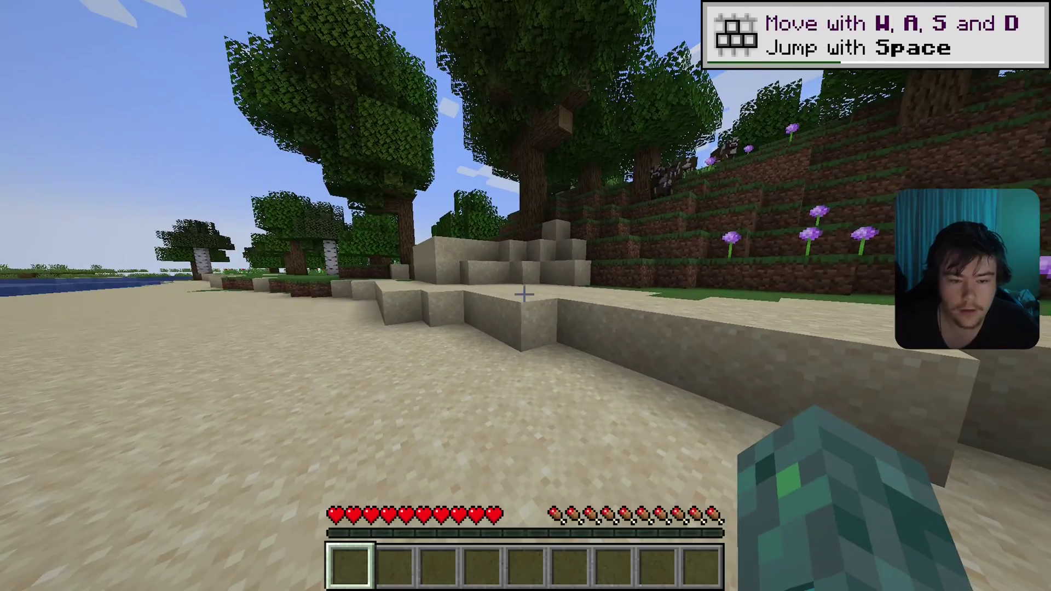
pyautogui.press('w')
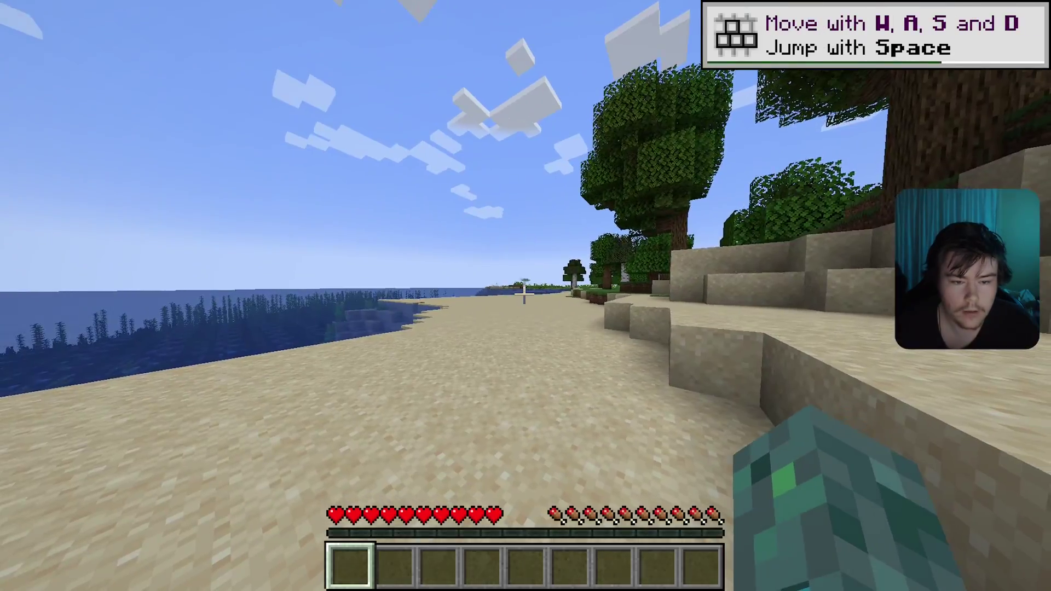
pyautogui.press('w')
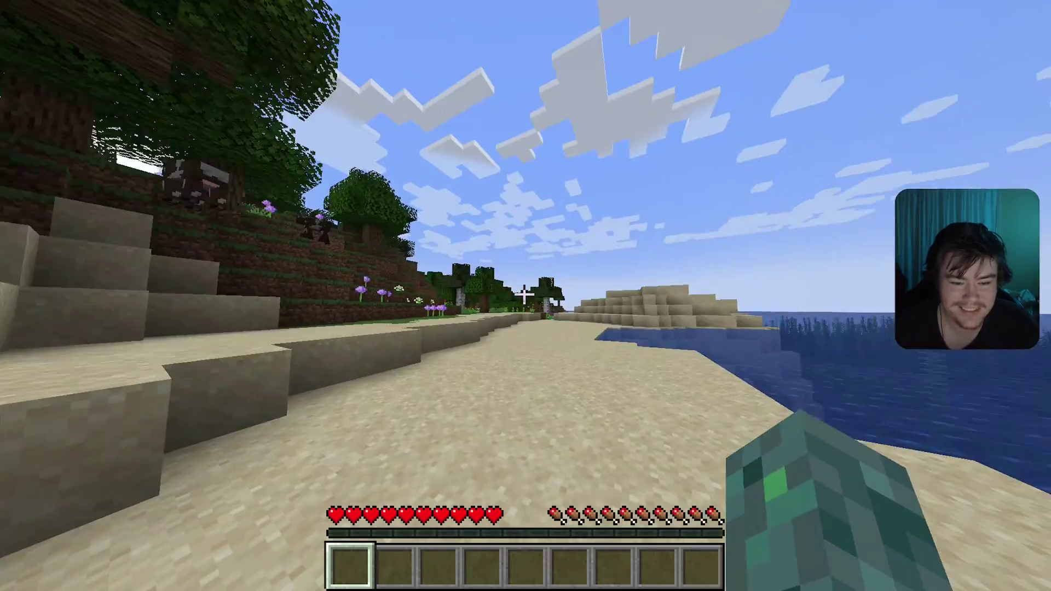
pyautogui.press('w')
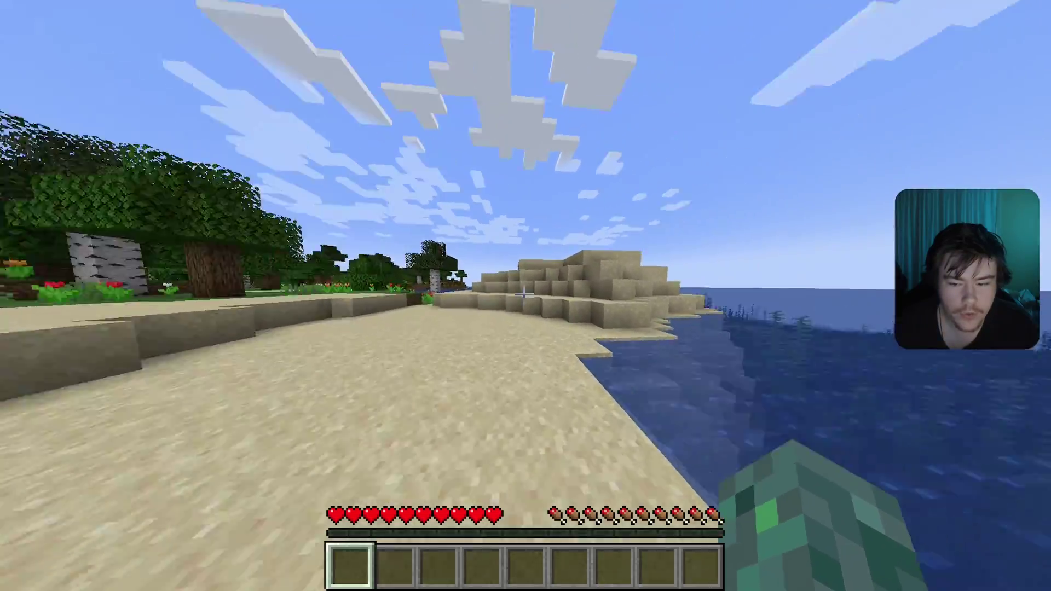
pyautogui.press('w')
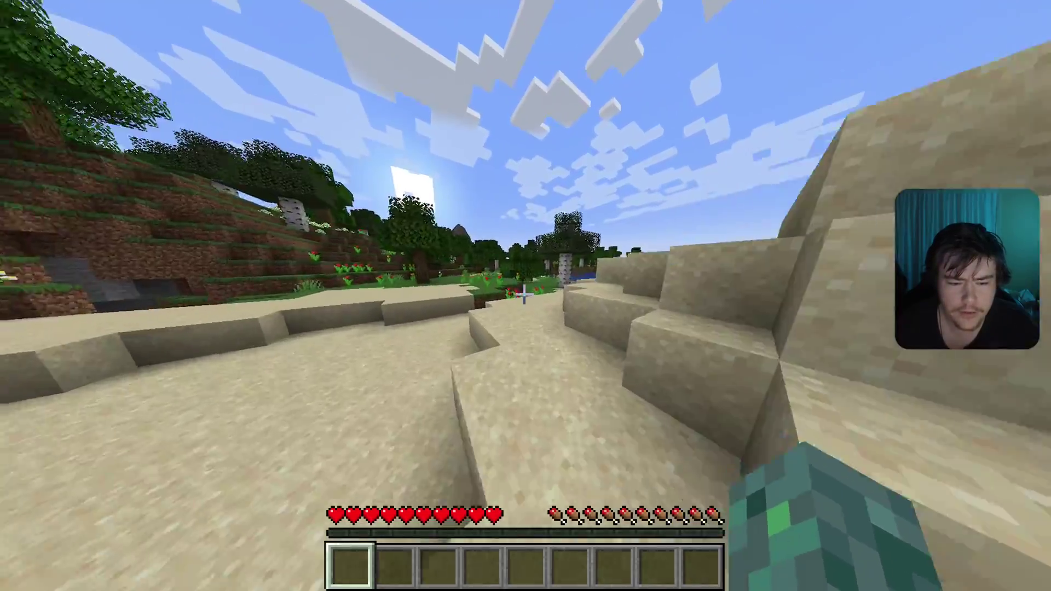
pyautogui.press('w')
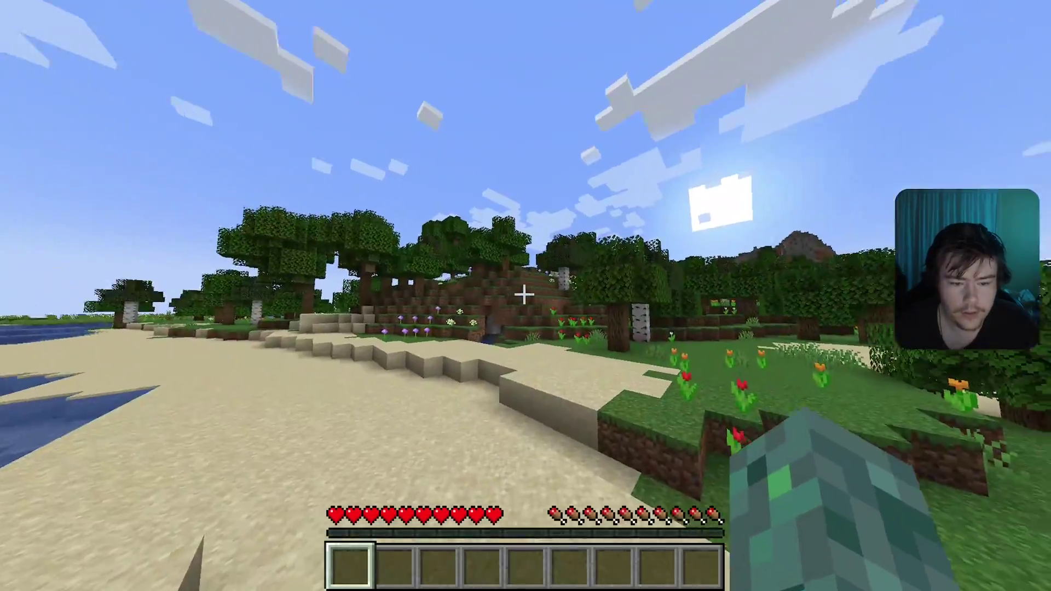
pyautogui.press('w')
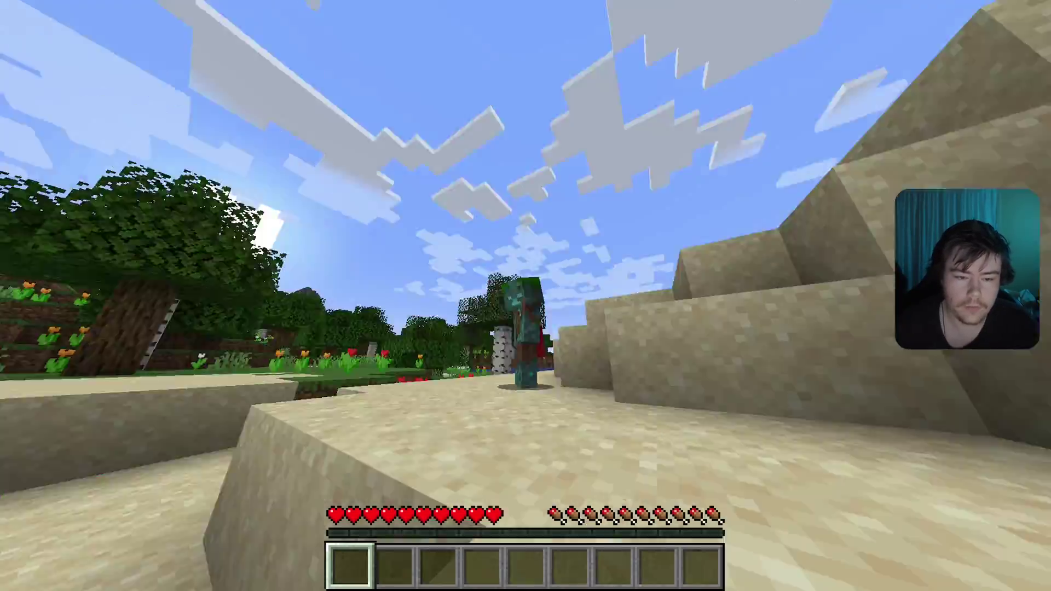
pyautogui.press('w')
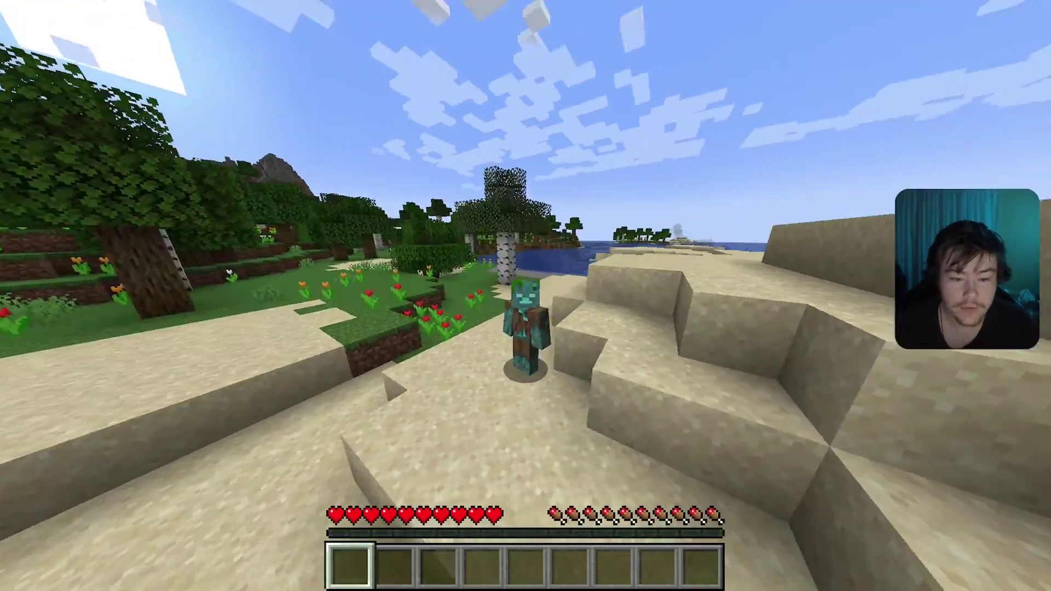
pyautogui.press('w')
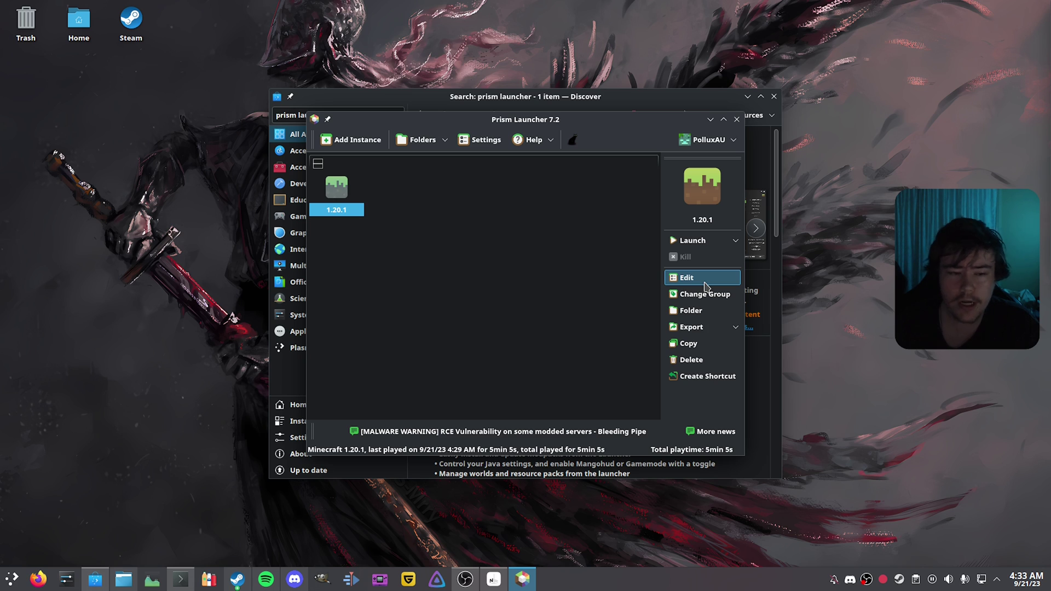
# Step: Open the 1.20.1 instance's edit window and widen it so log lines fit
pyautogui.click(705, 284)
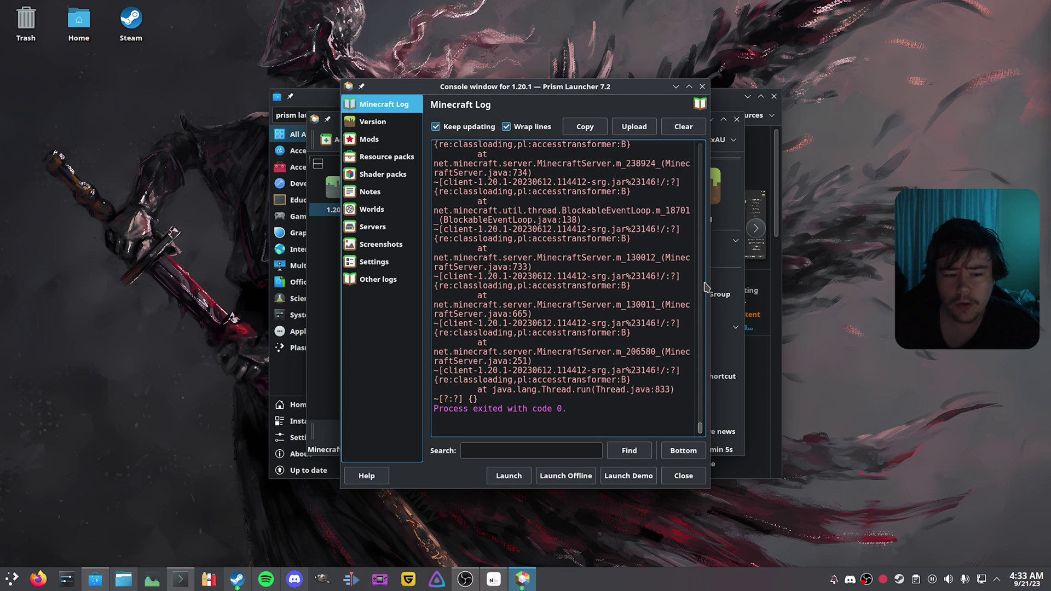
pyautogui.moveTo(705, 286); pyautogui.dragTo(817, 285)
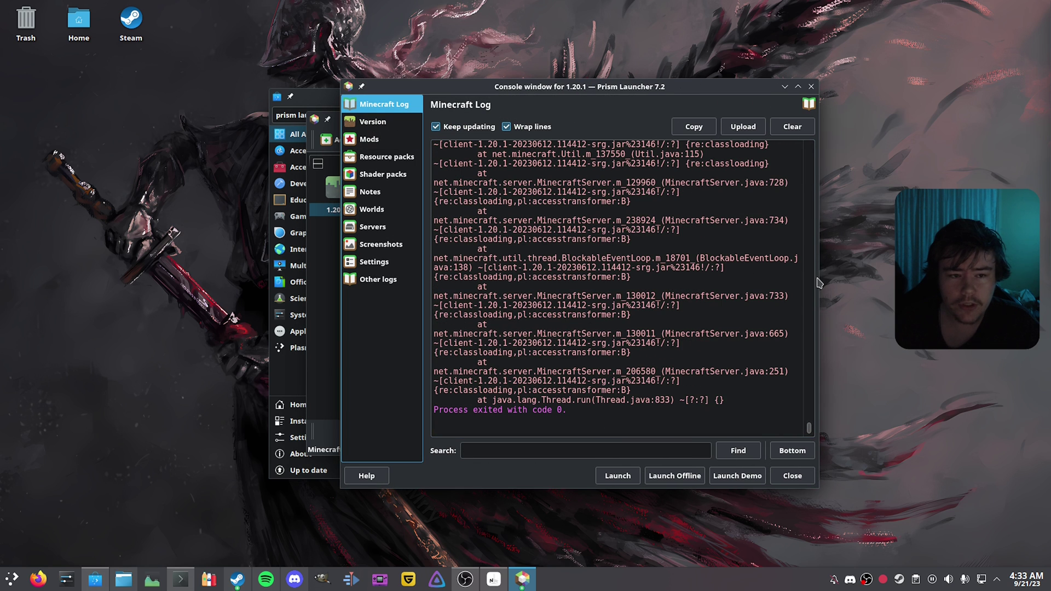
# Step: Browse the mod download dialog, close it, and glance at the shader packs page
pyautogui.click(369, 139)
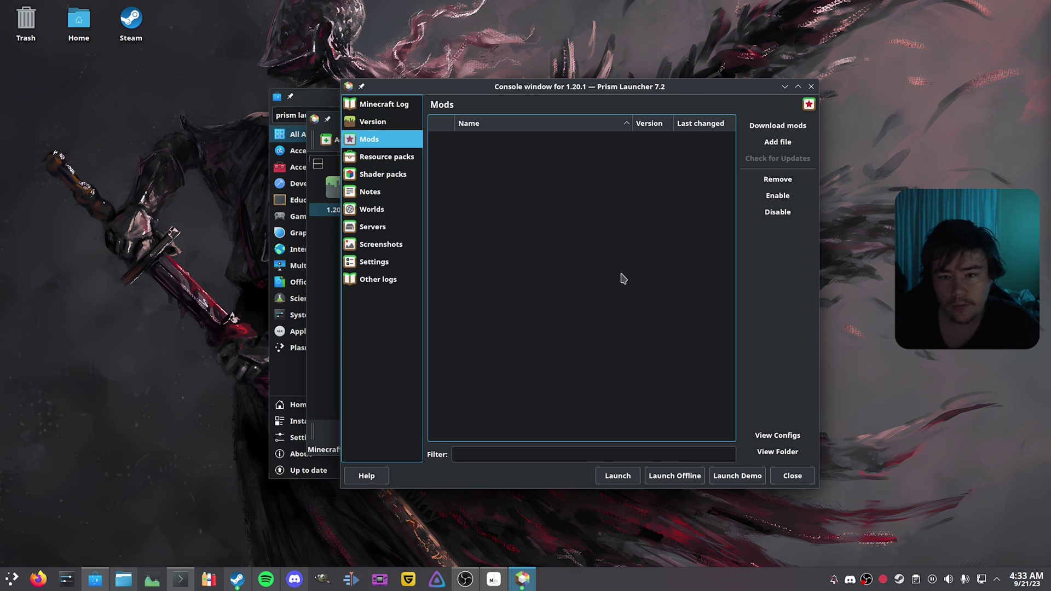
pyautogui.click(765, 127)
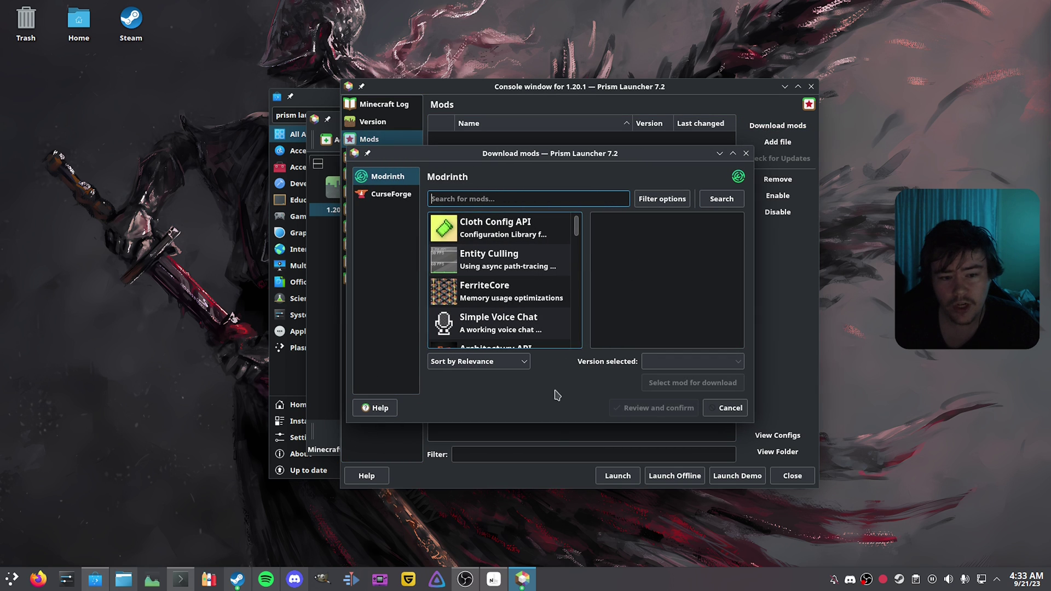
pyautogui.moveTo(544, 426); pyautogui.dragTo(545, 542)
pyautogui.scroll(-2, 513, 390)
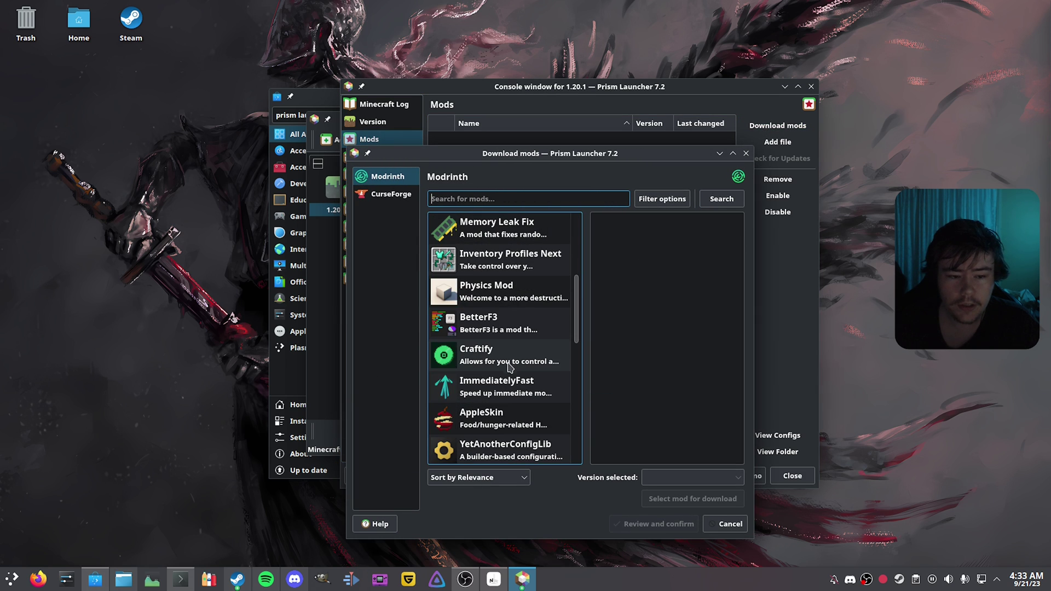
pyautogui.scroll(2, 513, 390)
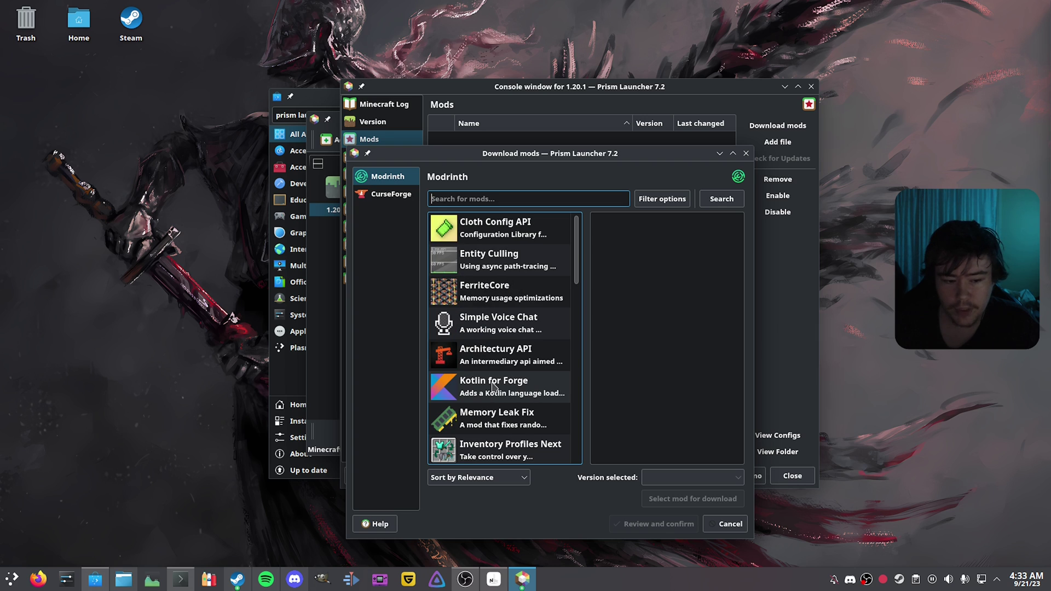
pyautogui.click(730, 523)
pyautogui.click(384, 175)
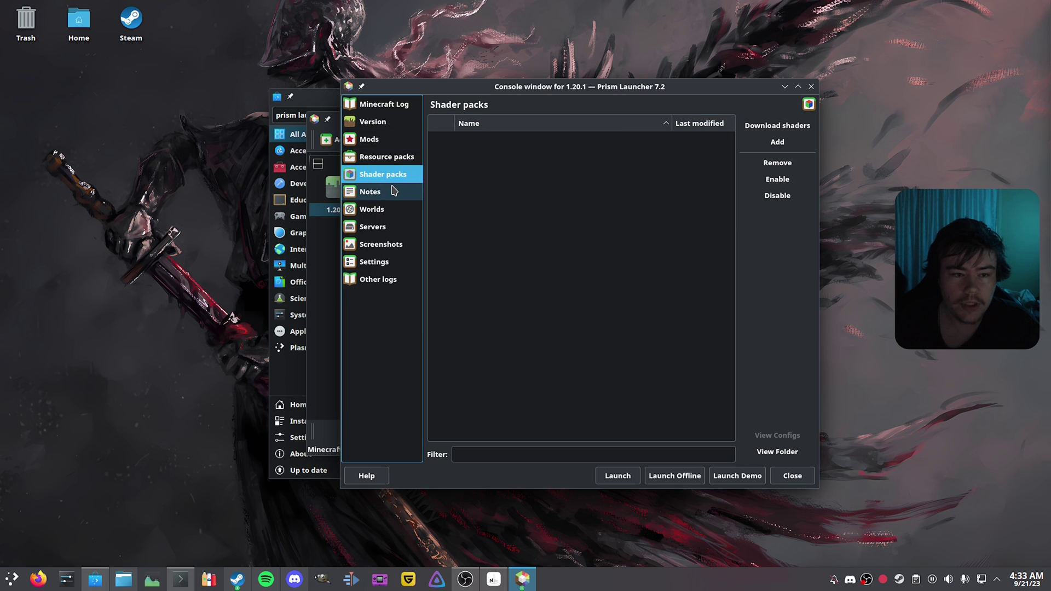
pyautogui.press('Up')
pyautogui.press('Up')
# Step: Add the OptiFine_1.20.1 jar from Downloads to the instance's mods list
pyautogui.click(517, 370)
pyautogui.click(778, 142)
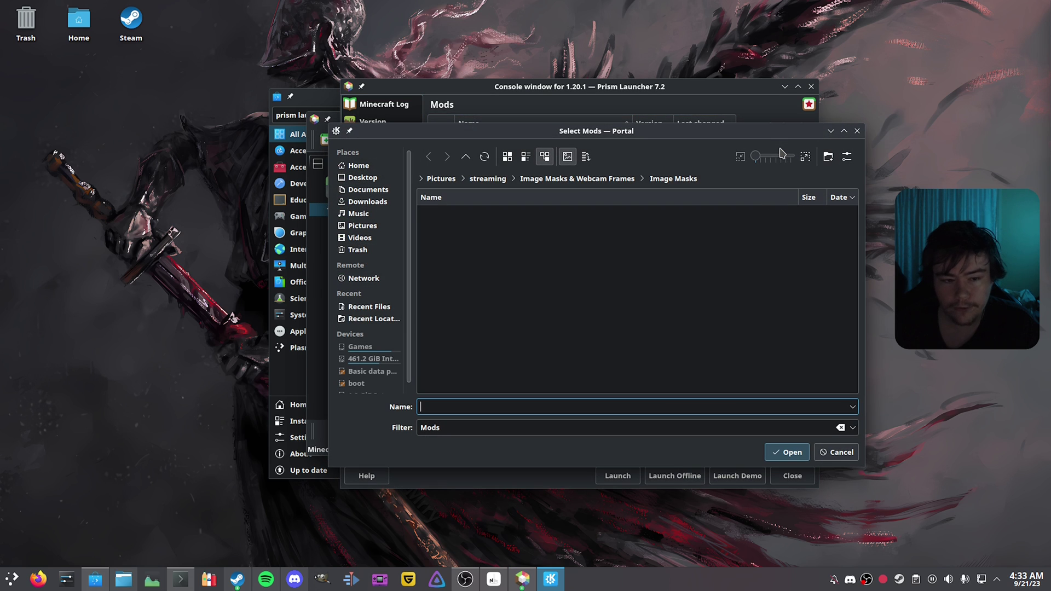
pyautogui.click(342, 202)
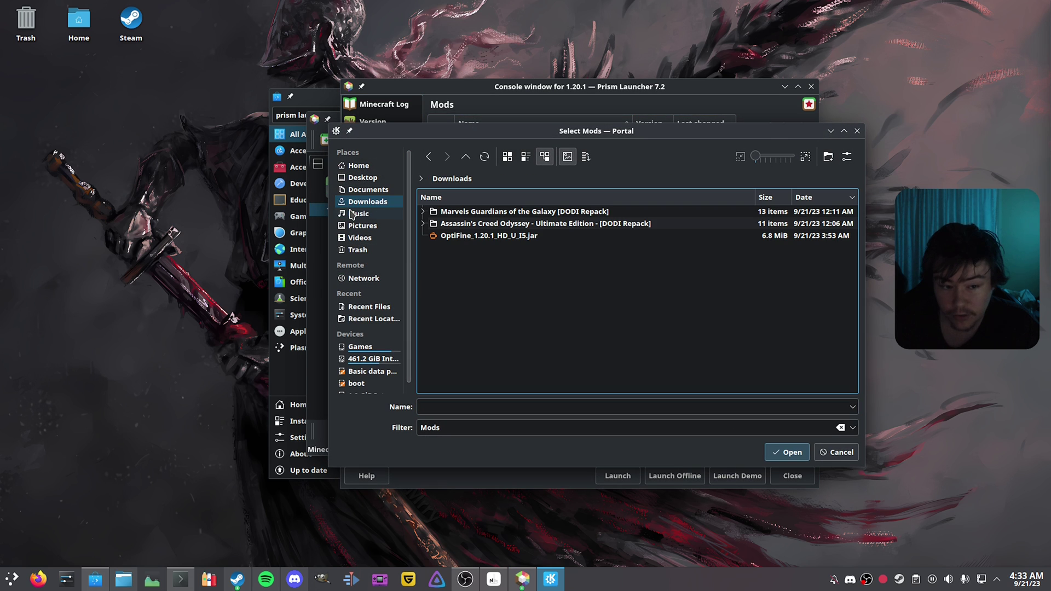
pyautogui.doubleClick(523, 236)
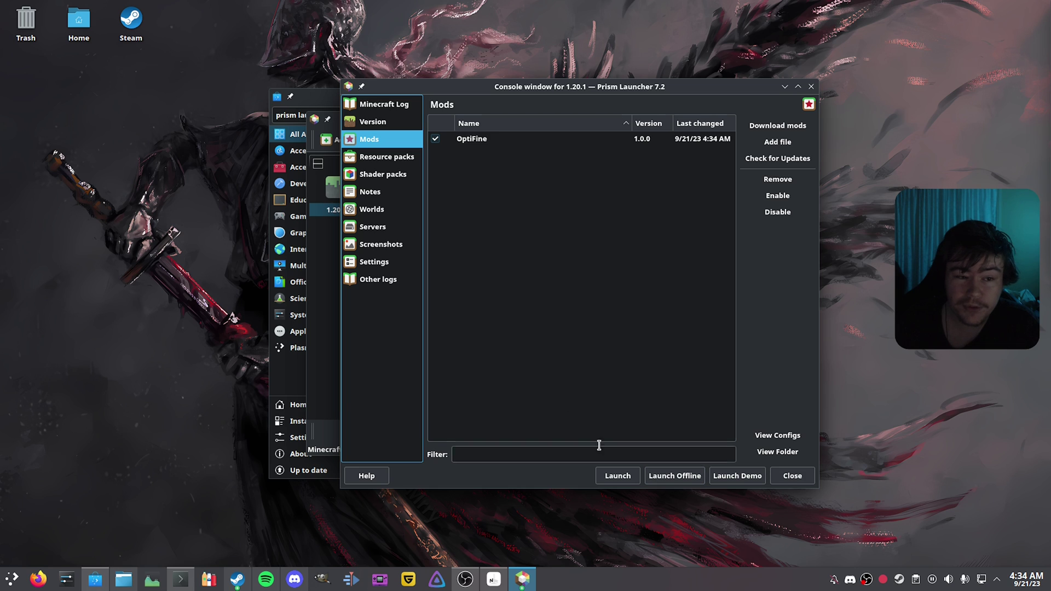
# Step: Select BSL Shaders in the Modrinth shader pack browser, review, and confirm the download
pyautogui.press('Down')
pyautogui.press('Down')
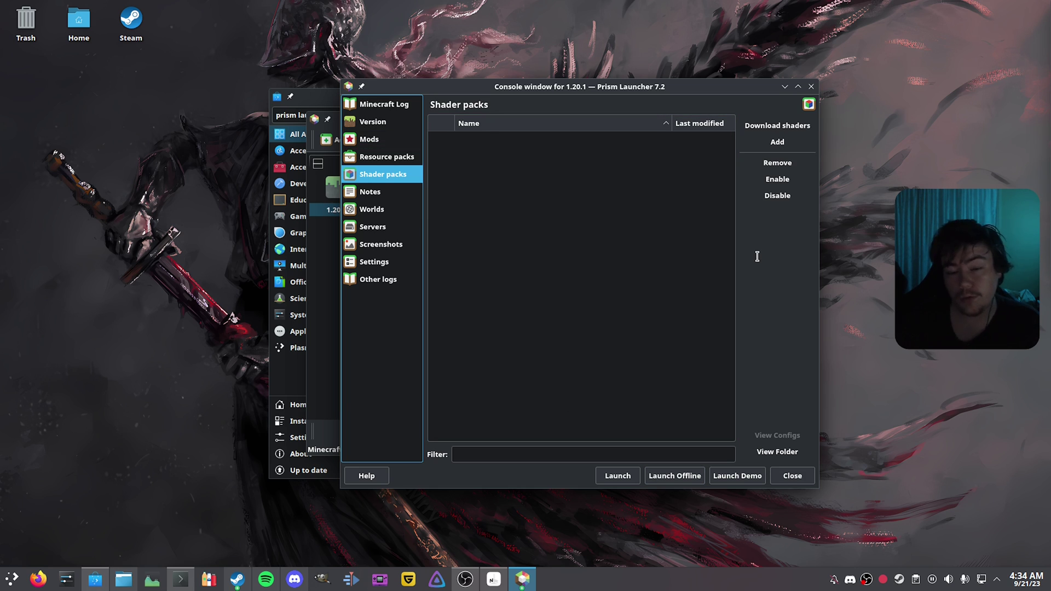
pyautogui.click(777, 126)
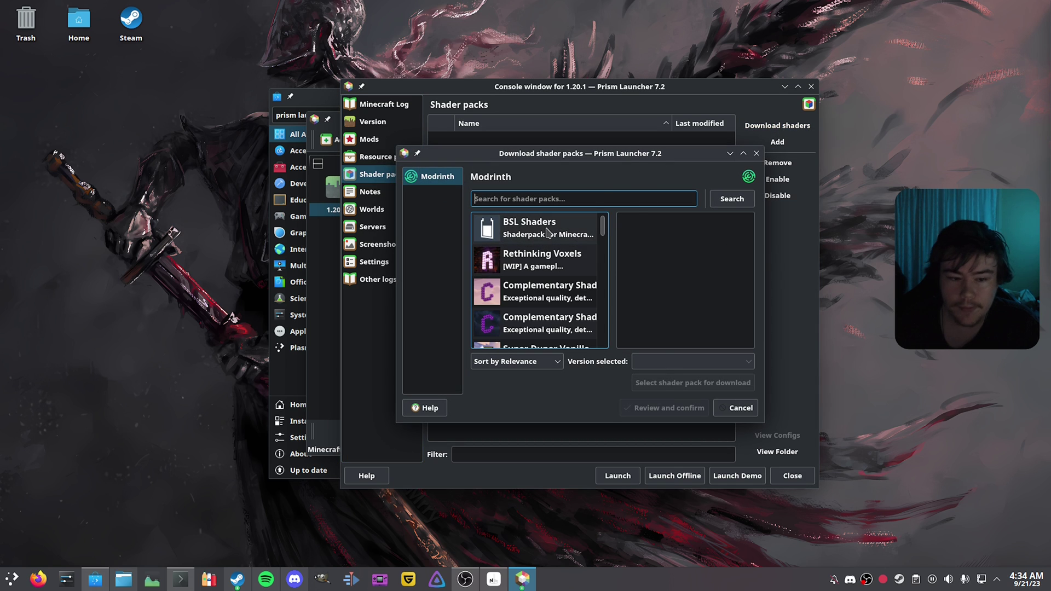
pyautogui.click(547, 234)
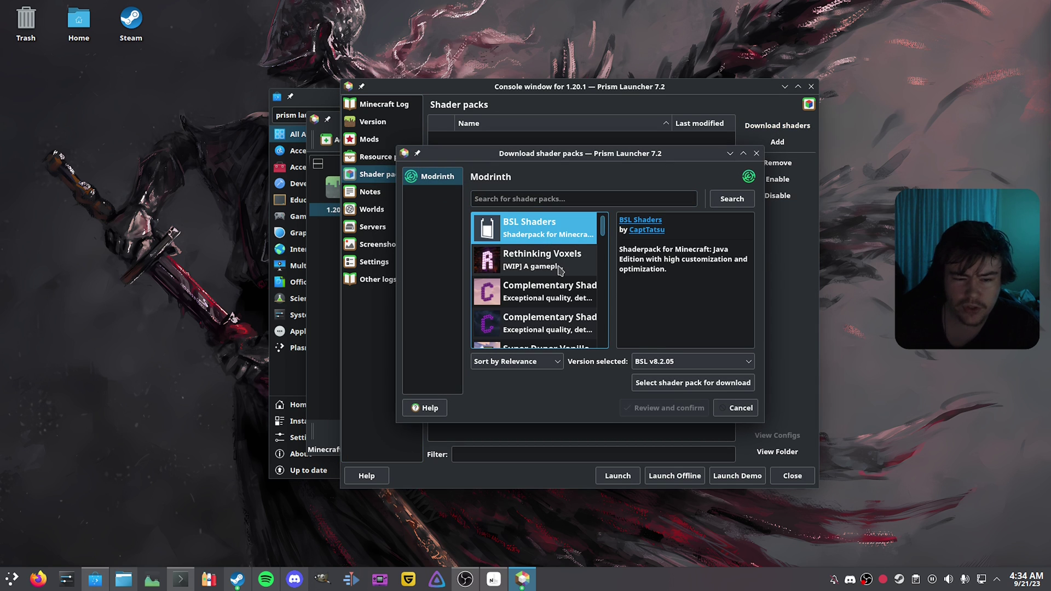
pyautogui.click(681, 386)
pyautogui.click(667, 412)
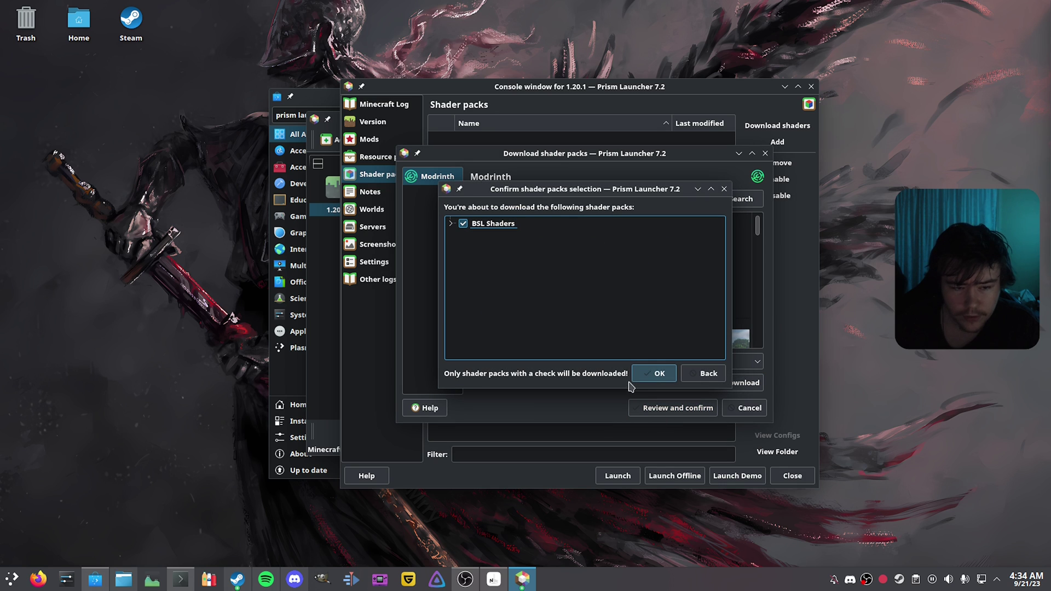
pyautogui.click(649, 377)
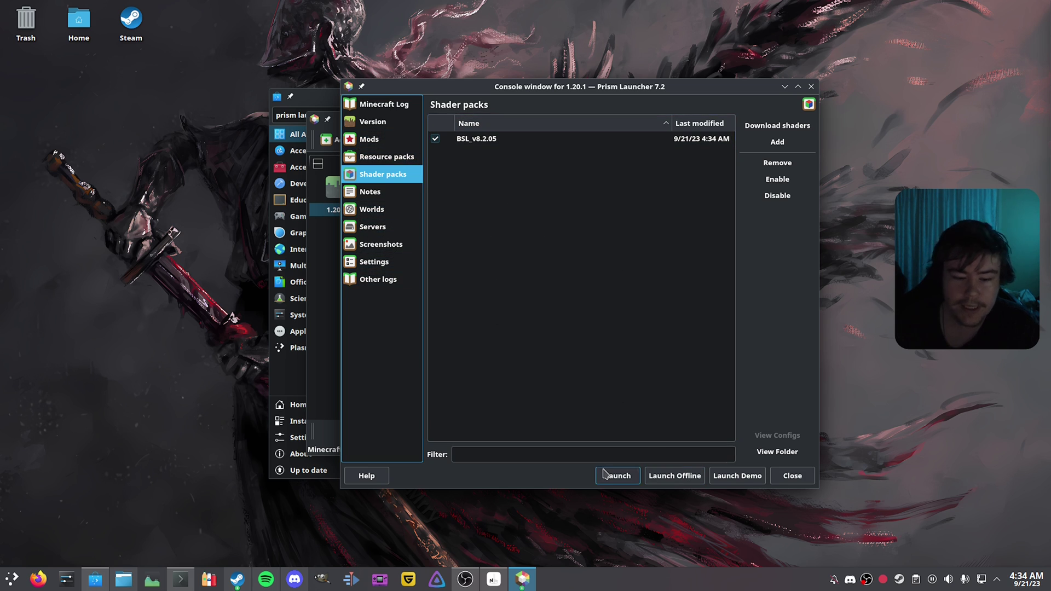
# Step: In the instance's Performance settings, enable the override and tick Enable MangoHud
pyautogui.click(366, 141)
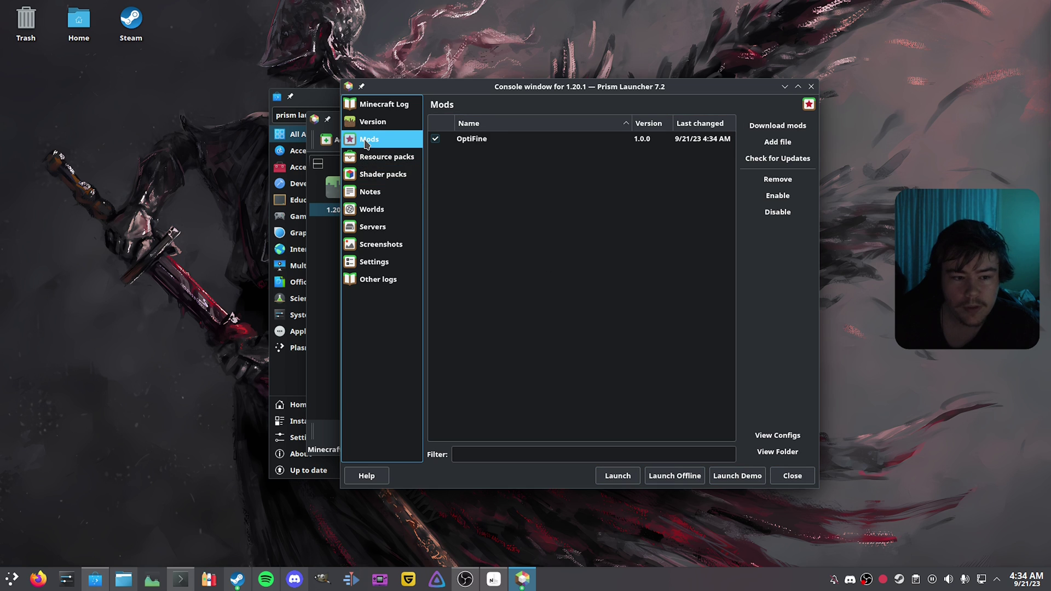
pyautogui.click(374, 262)
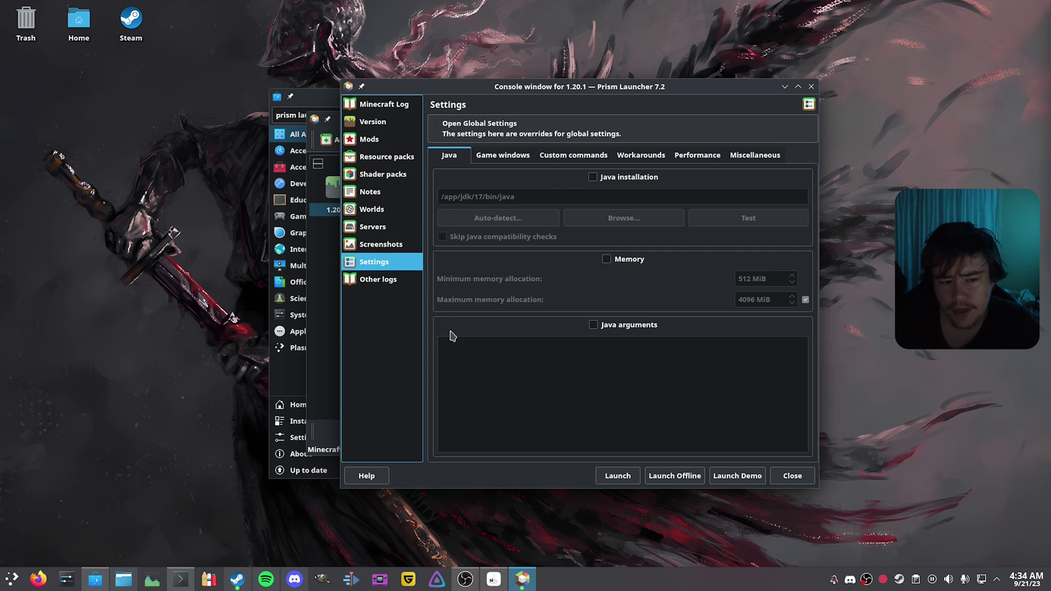
pyautogui.click(688, 157)
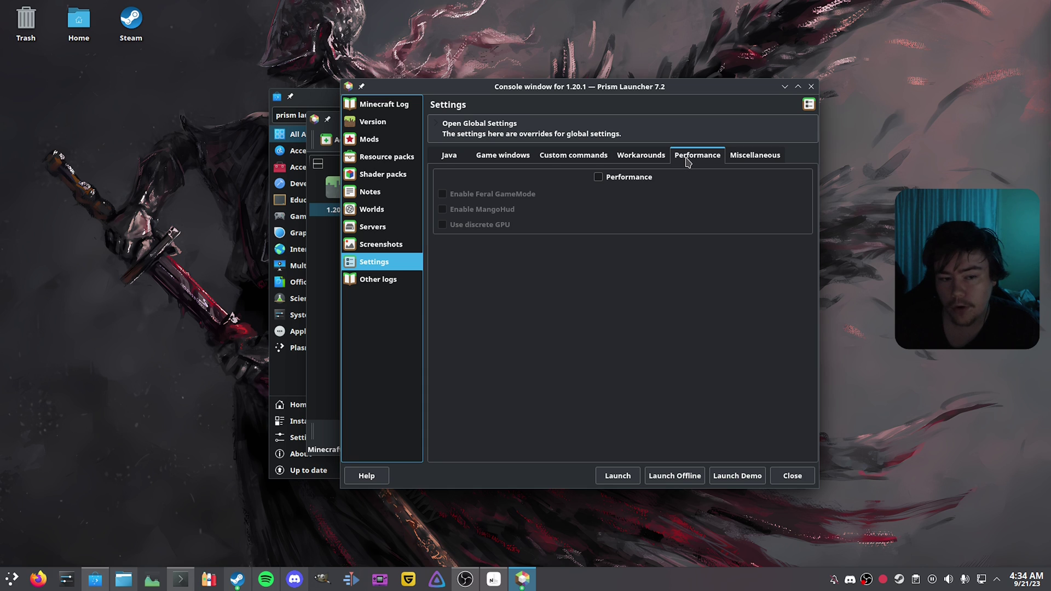
pyautogui.click(610, 179)
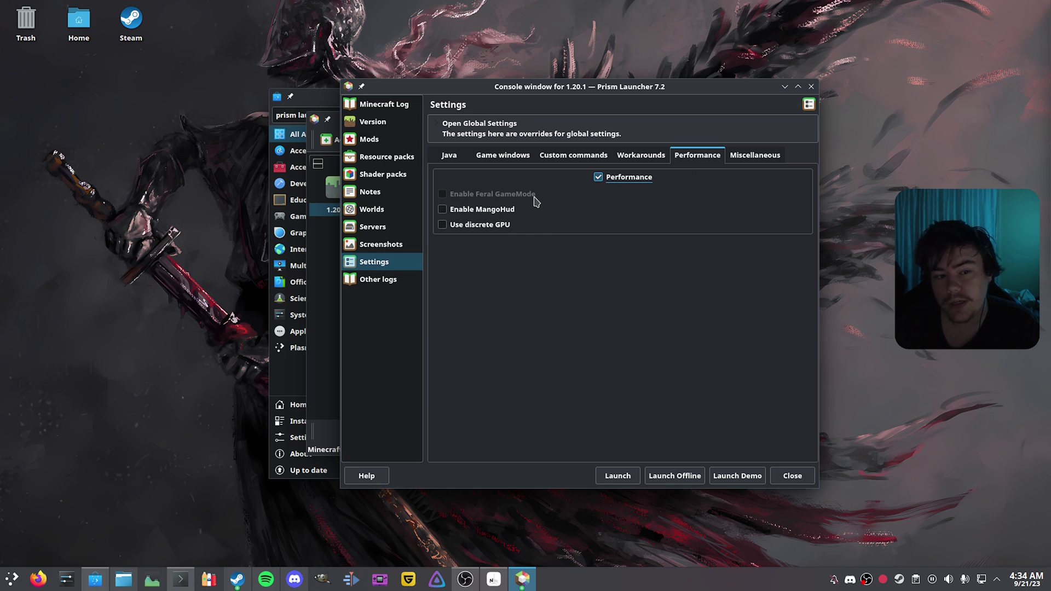
pyautogui.moveTo(536, 201)
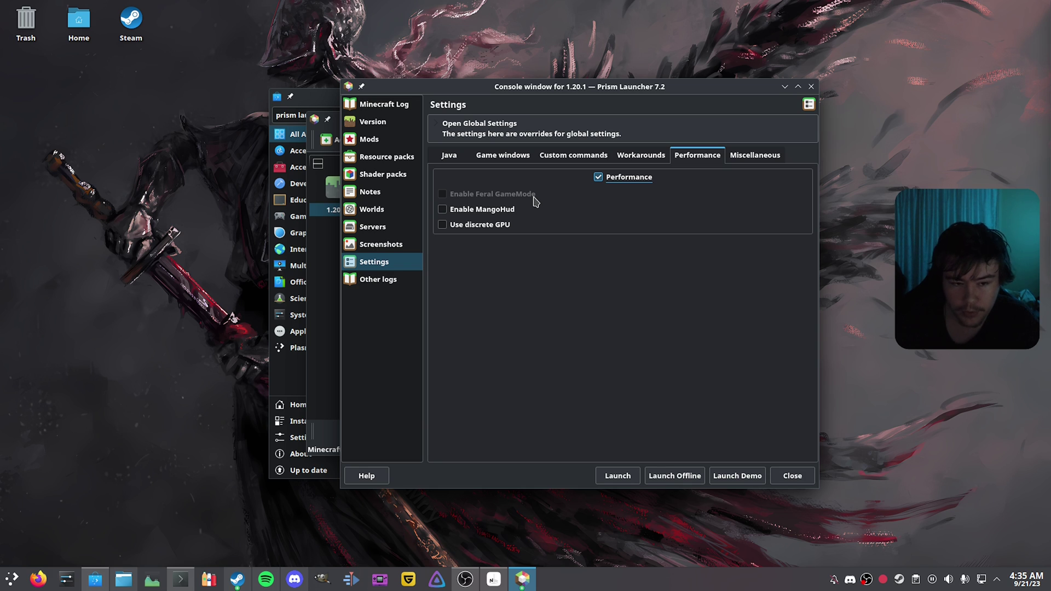
pyautogui.click(462, 211)
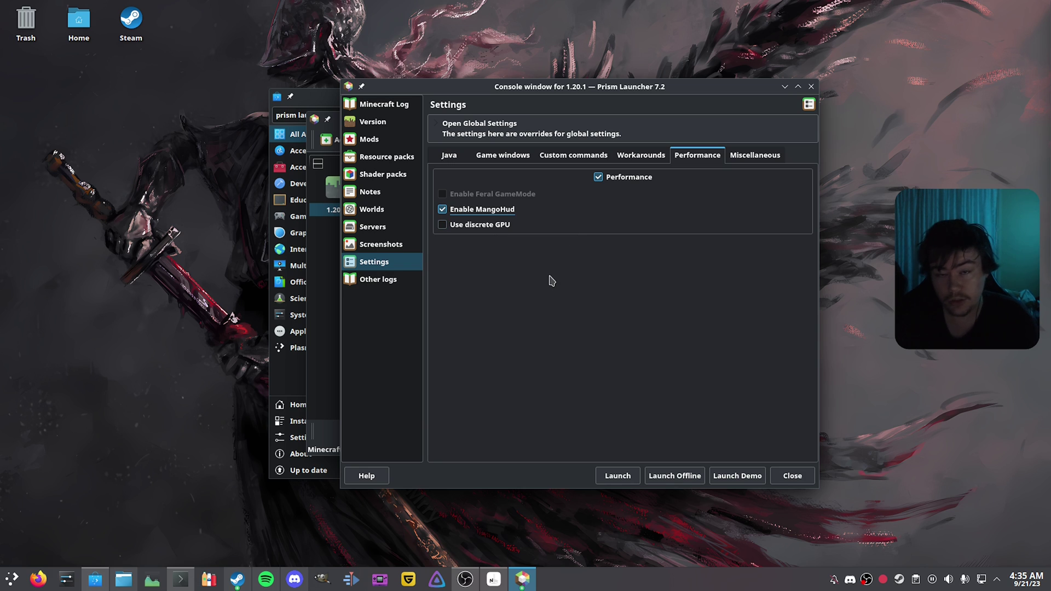
# Step: Launch the 1.20.1 instance and move the Forge loading and console windows aside
pyautogui.click(613, 477)
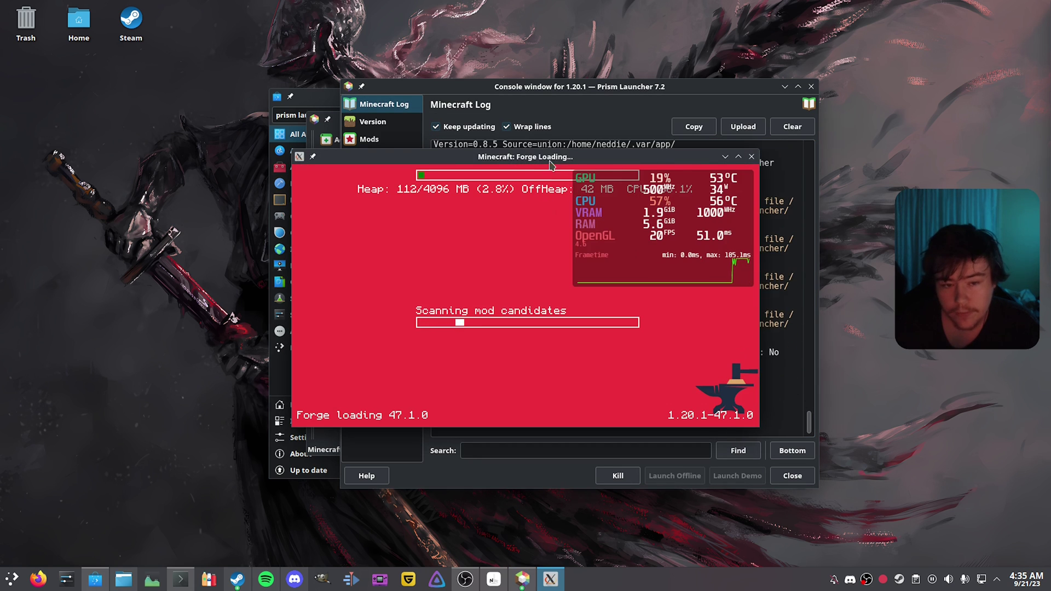
pyautogui.moveTo(537, 158); pyautogui.dragTo(375, 140)
pyautogui.moveTo(611, 87); pyautogui.dragTo(753, 51)
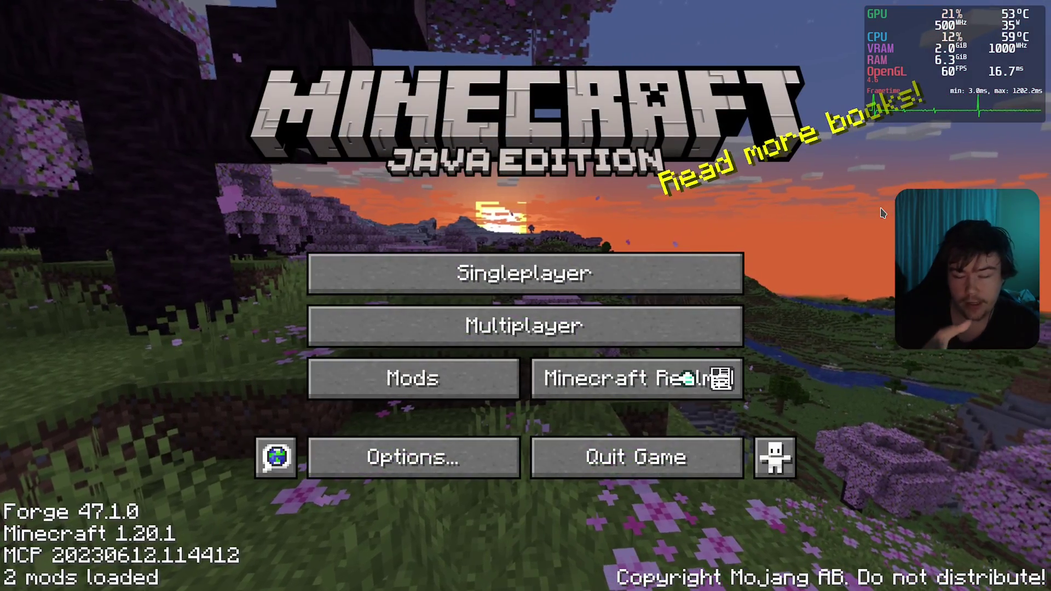
# Step: Run 'flatpak install mangohud', choosing flathub and the VulkanLayer.MangoHud 23.08 ref
pyautogui.press('super')
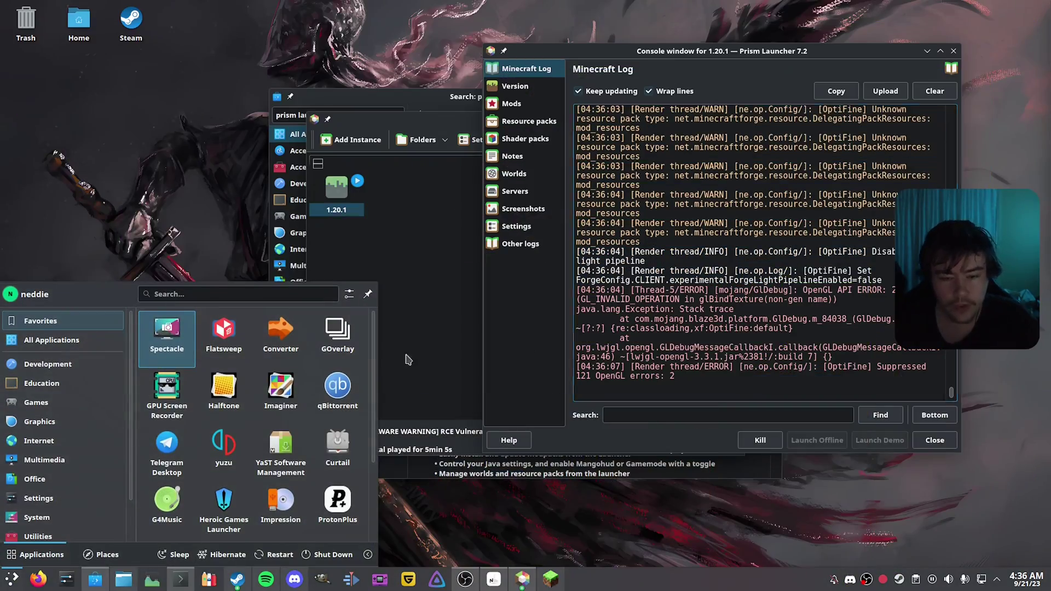
pyautogui.click(181, 579)
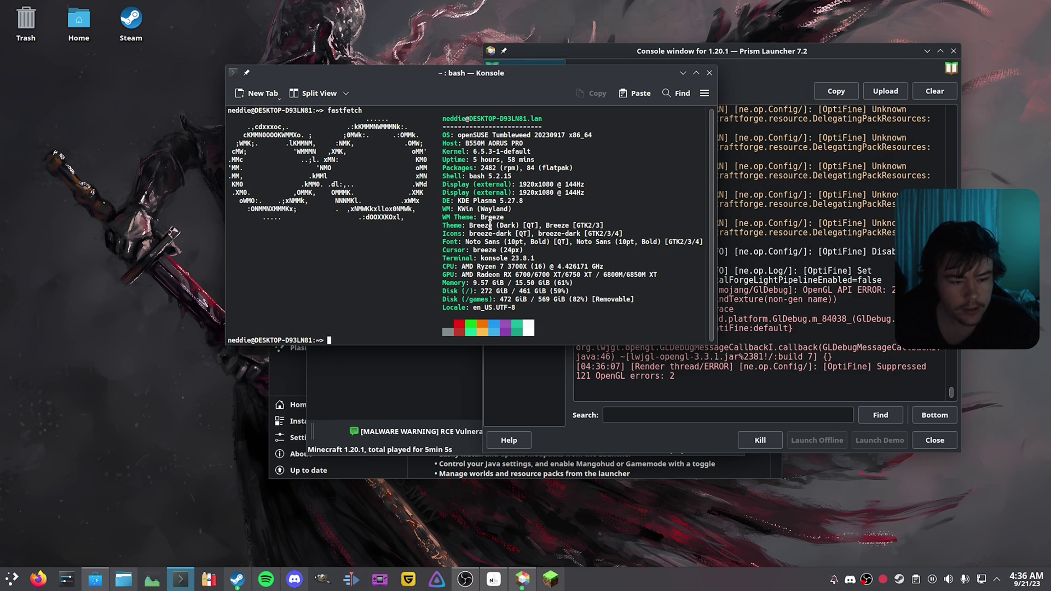
pyautogui.write('flatpak')
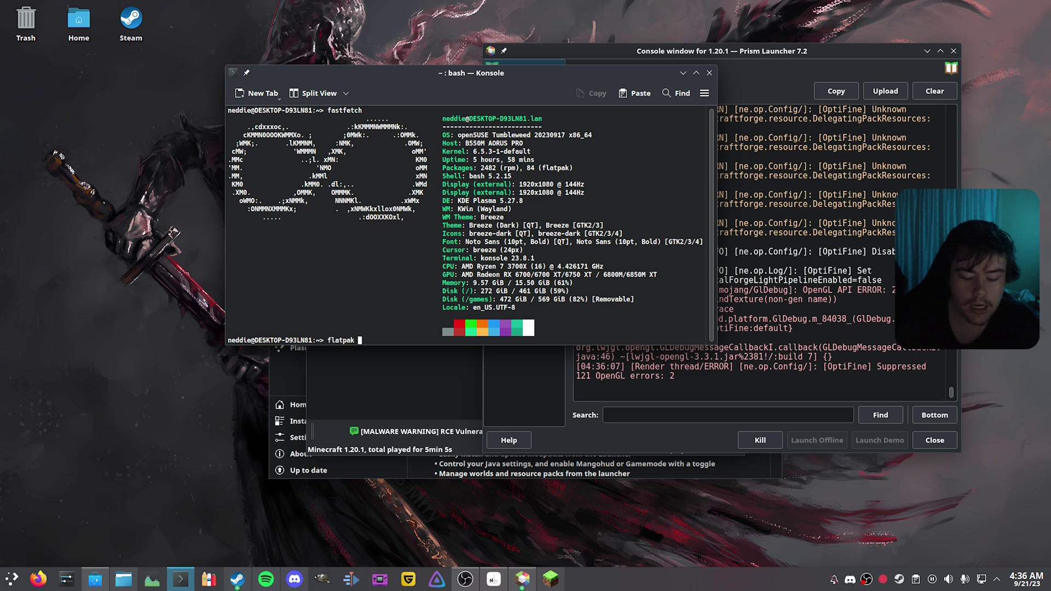
pyautogui.write('install')
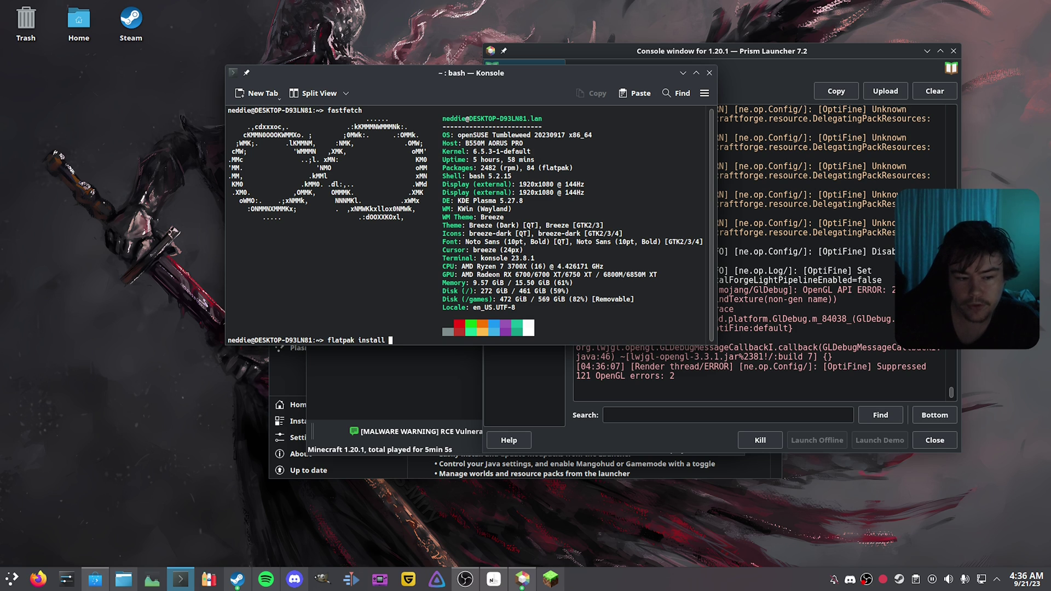
pyautogui.write(' mangohud')
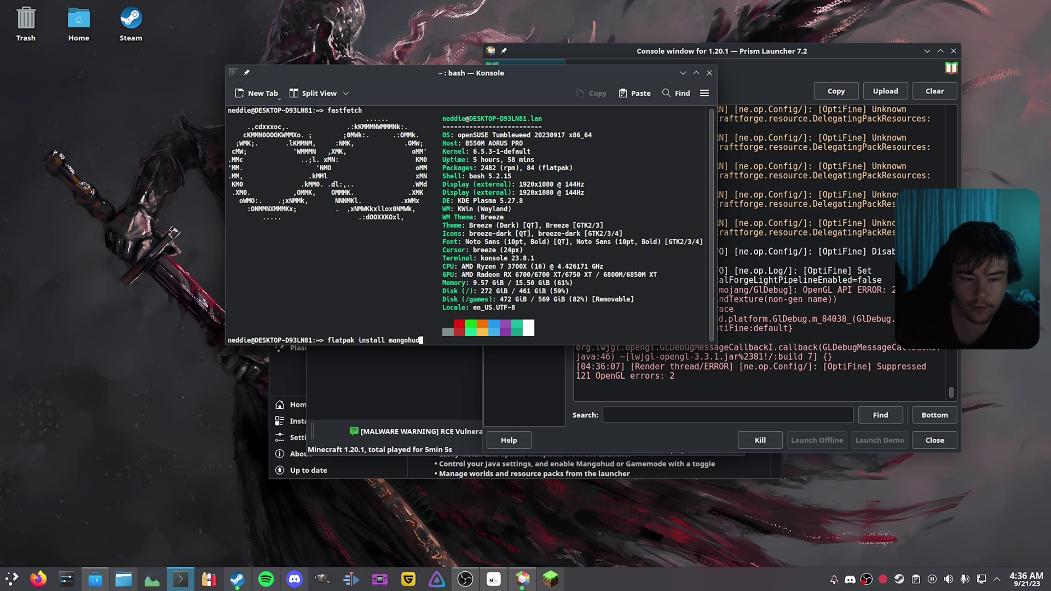
pyautogui.press('Return')
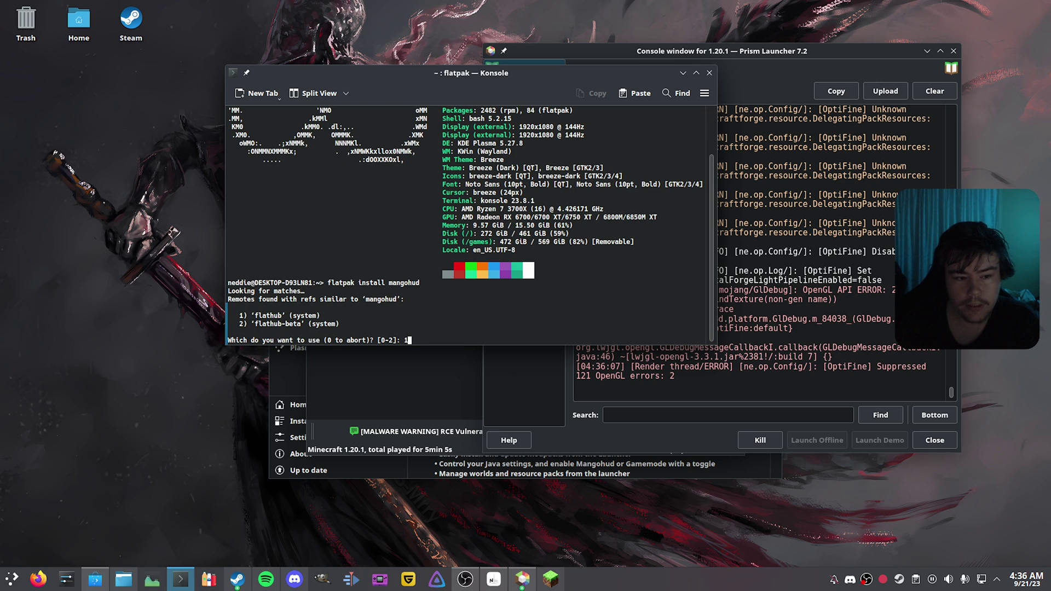
pyautogui.press('Return')
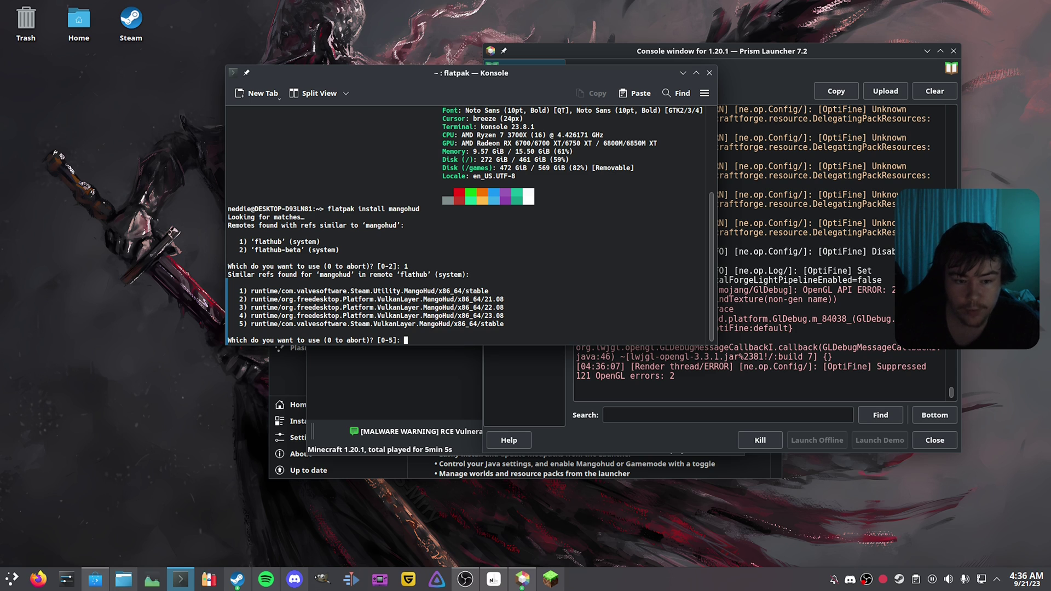
pyautogui.press('Return')
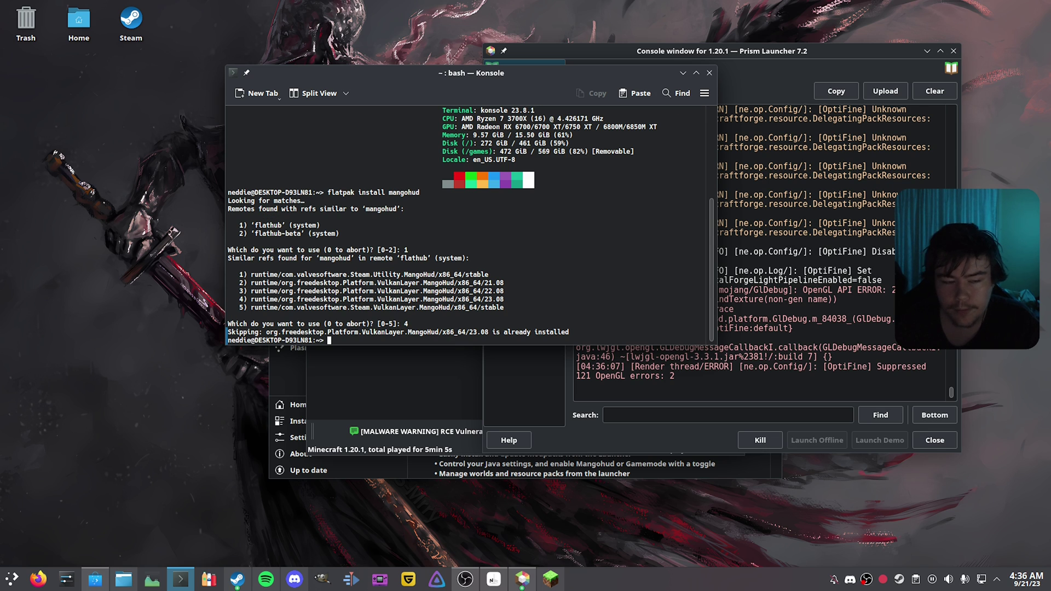
# Step: Return to Minecraft and load the first New World from Singleplayer
pyautogui.click(682, 74)
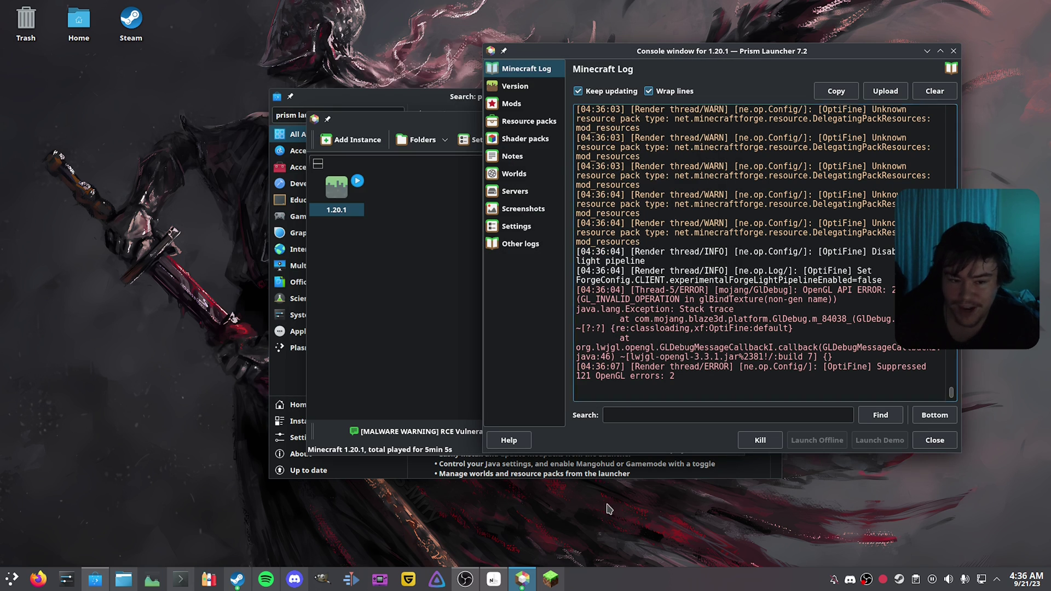
pyautogui.click(550, 579)
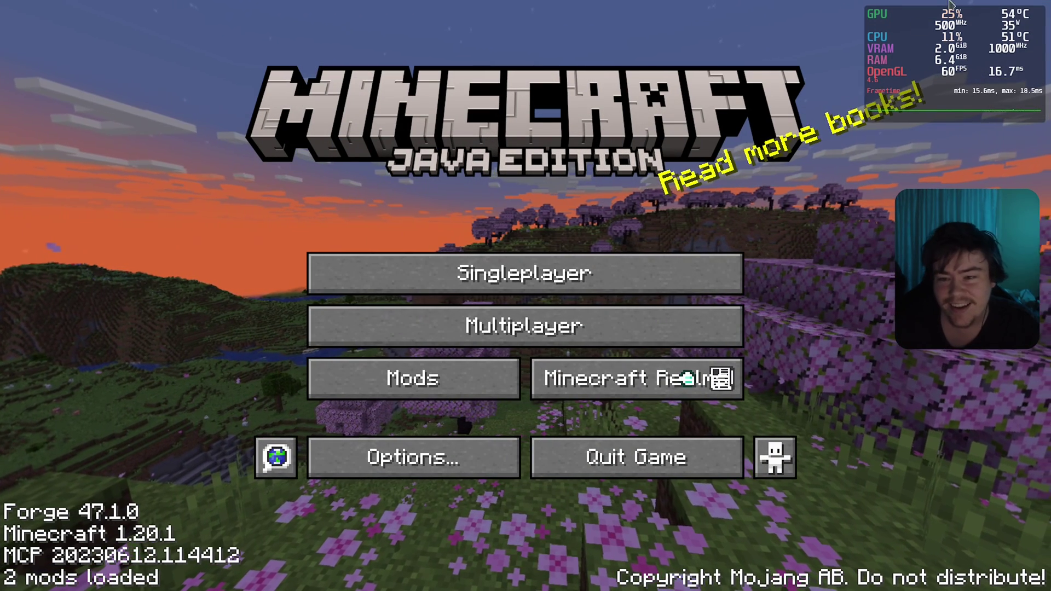
pyautogui.click(628, 279)
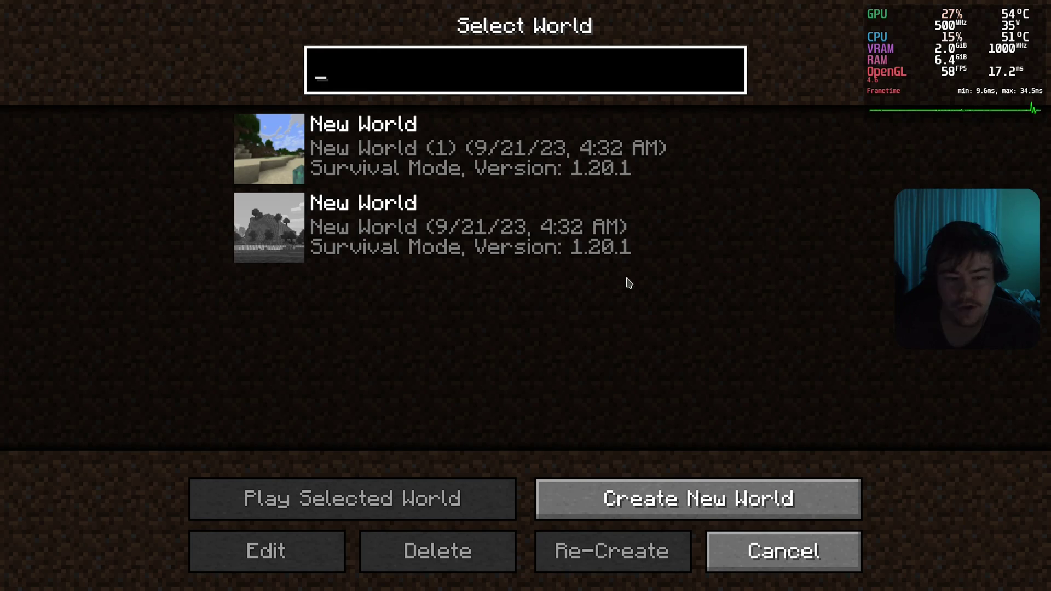
pyautogui.click(268, 160)
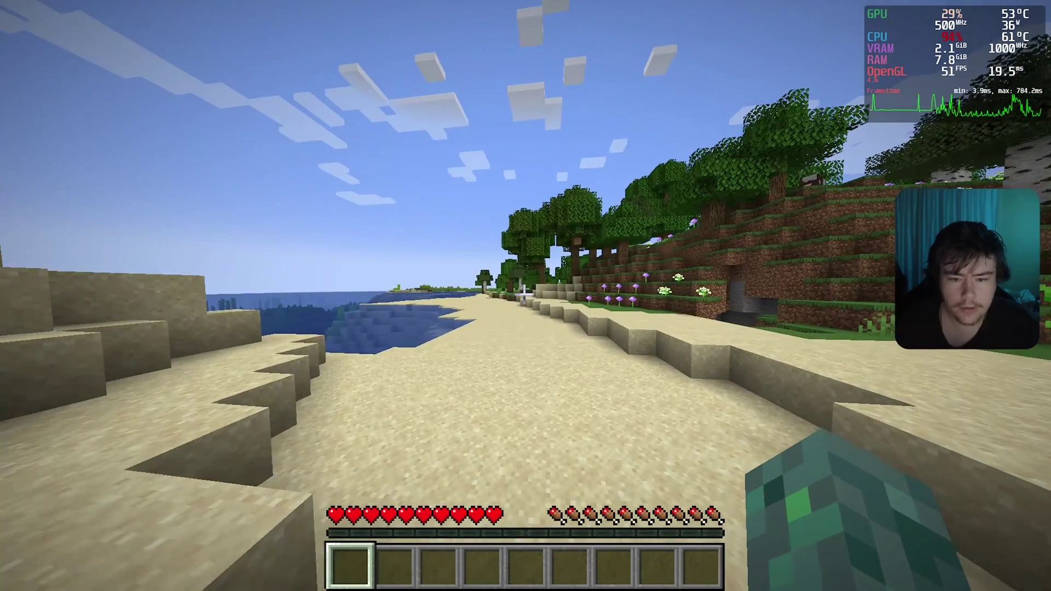
# Step: Set shader Antialiasing to FXAA 4x under Options > Video Settings > Shaders
pyautogui.press('Escape')
pyautogui.click(358, 344)
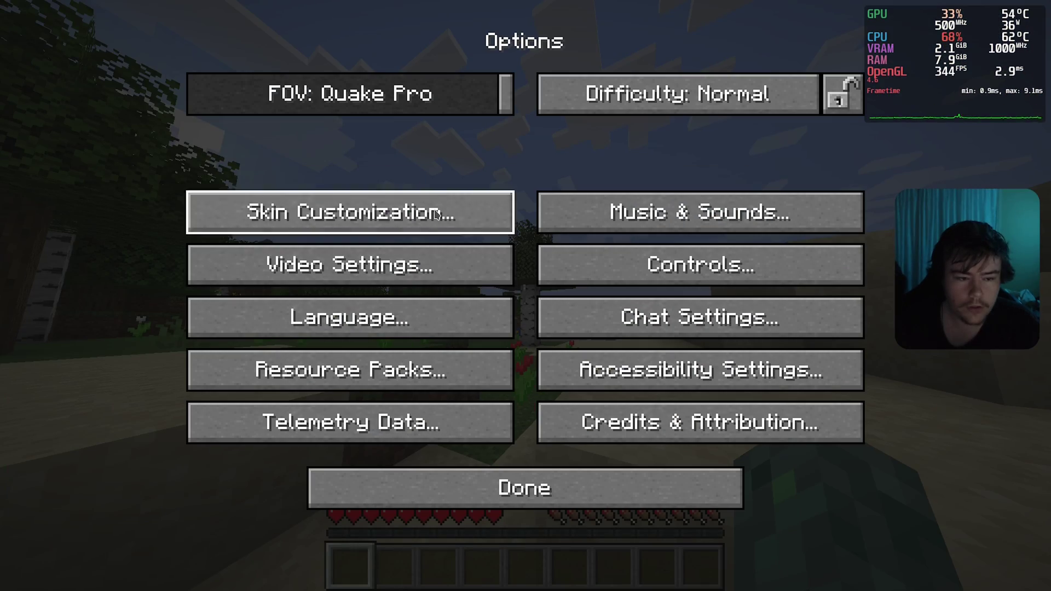
pyautogui.click(358, 272)
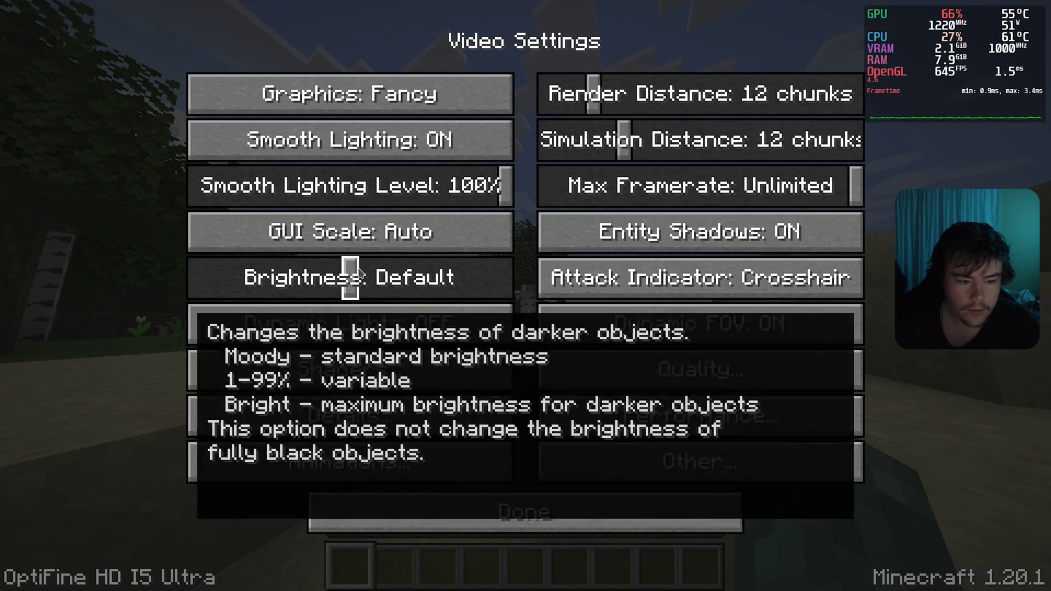
pyautogui.click(347, 377)
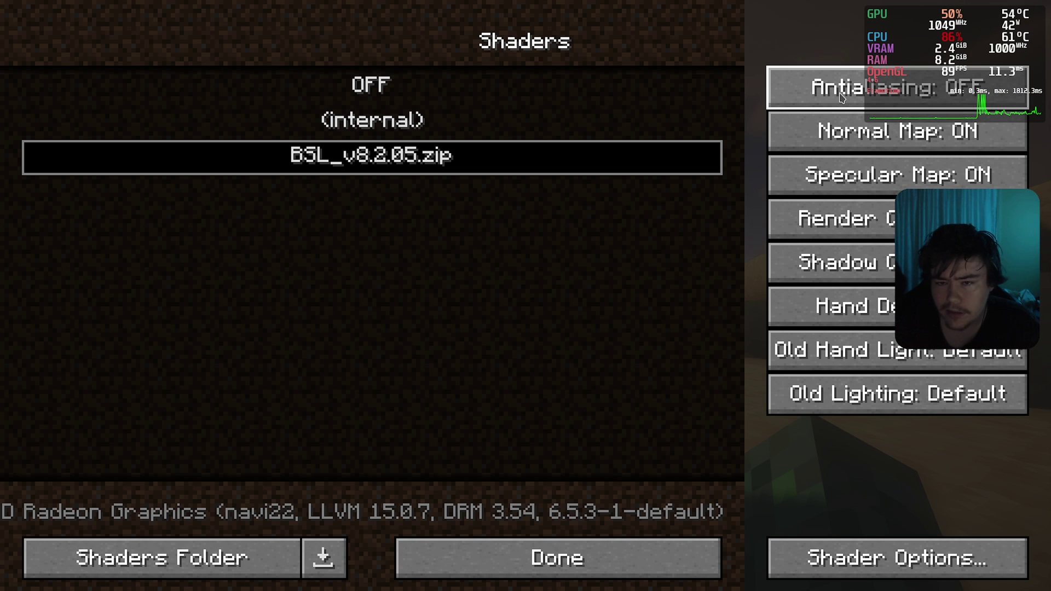
pyautogui.click(842, 97)
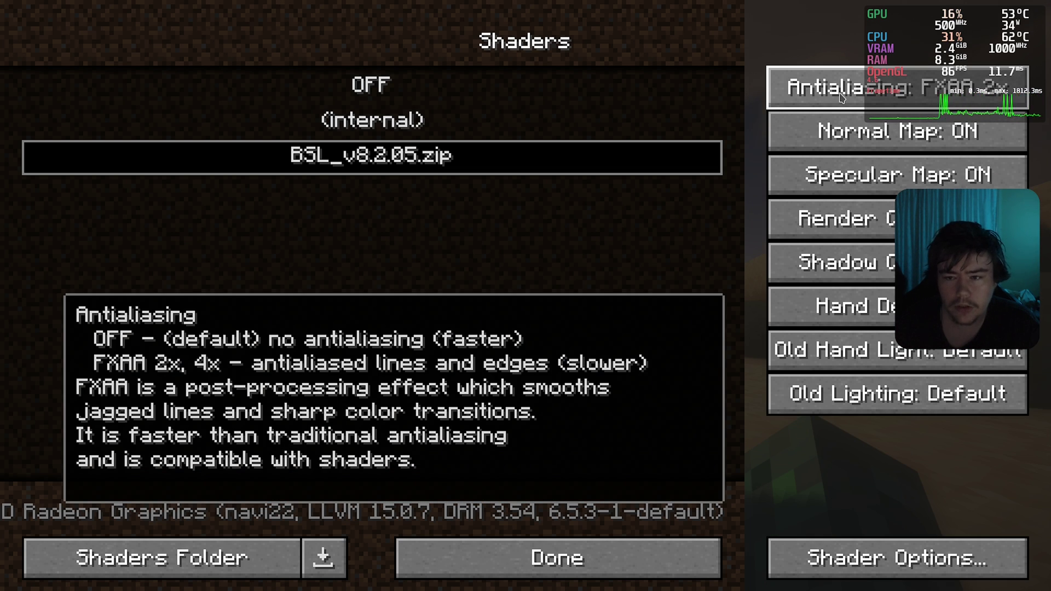
pyautogui.click(841, 97)
pyautogui.click(569, 556)
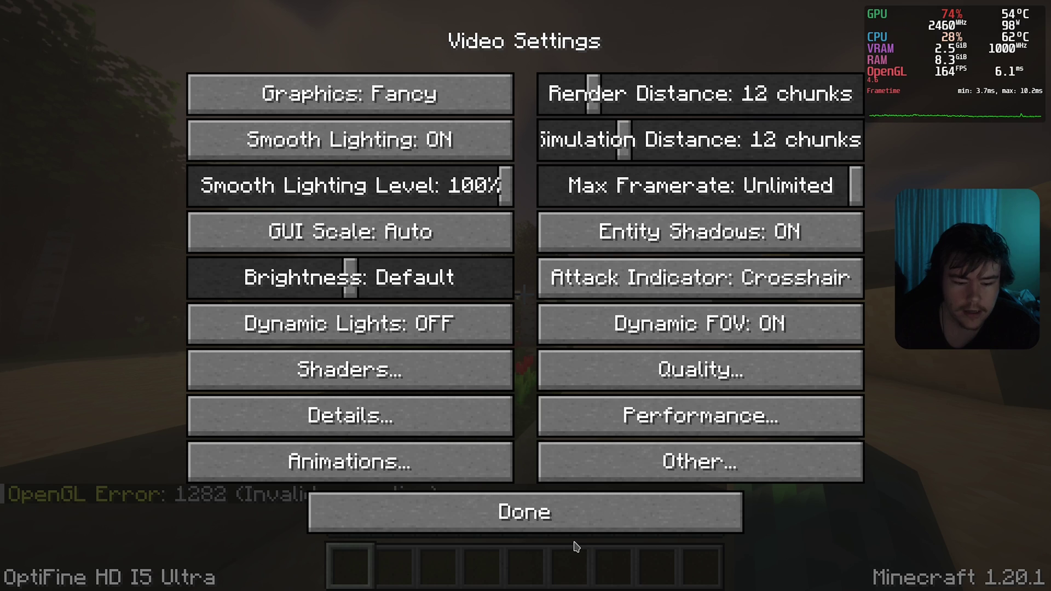
pyautogui.press('Escape')
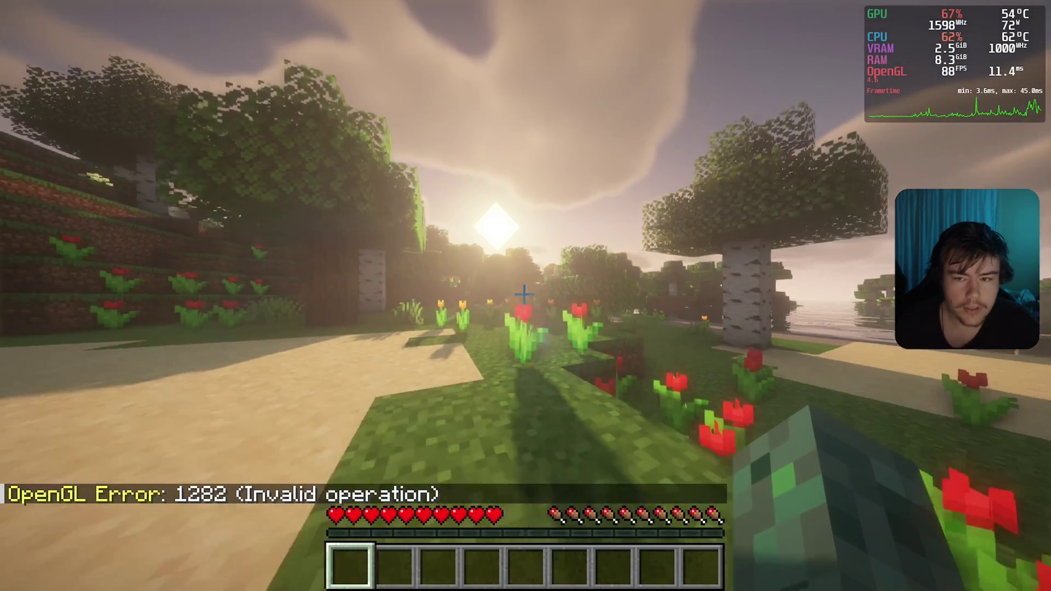